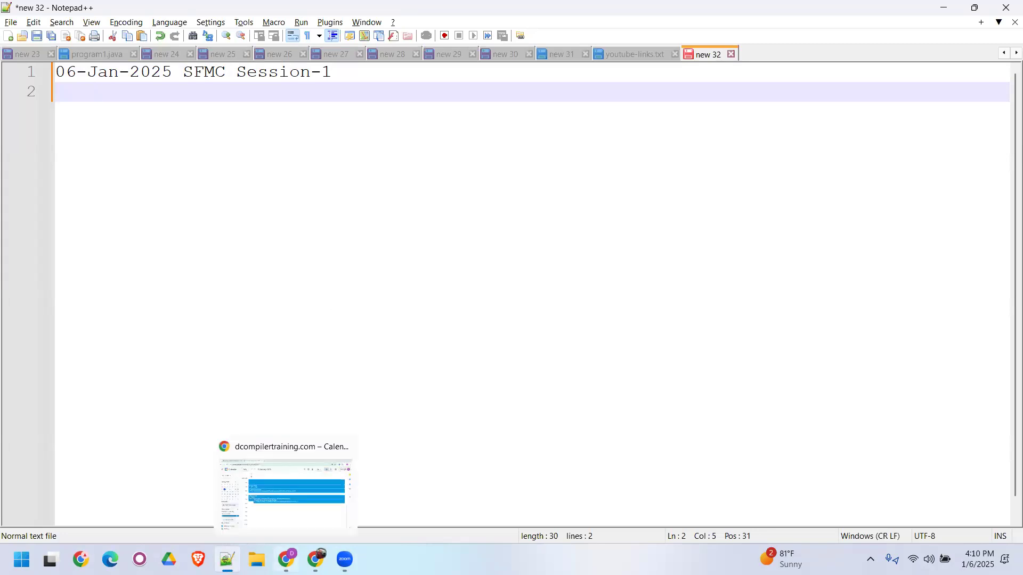
# - Switch to Gmail in Chrome, start a new message addressed to the first attendee, and copy the recipient
pyautogui.click(286, 559)
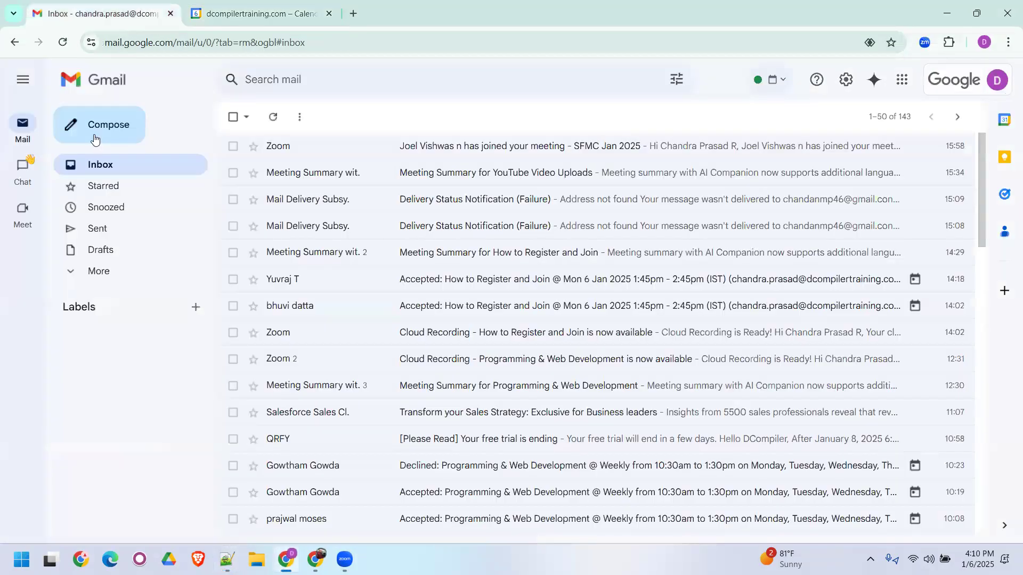
pyautogui.click(95, 133)
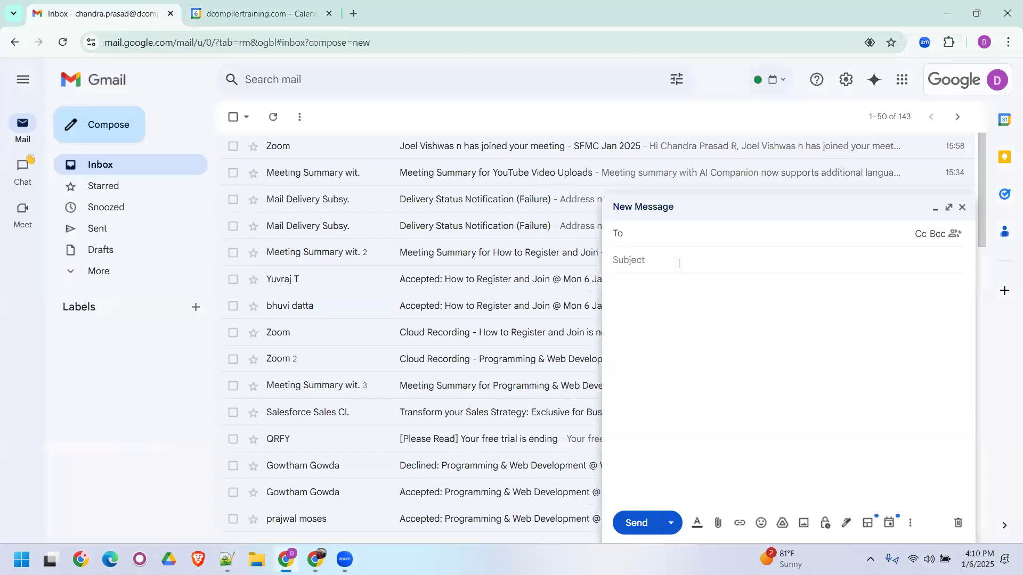
pyautogui.write('joel')
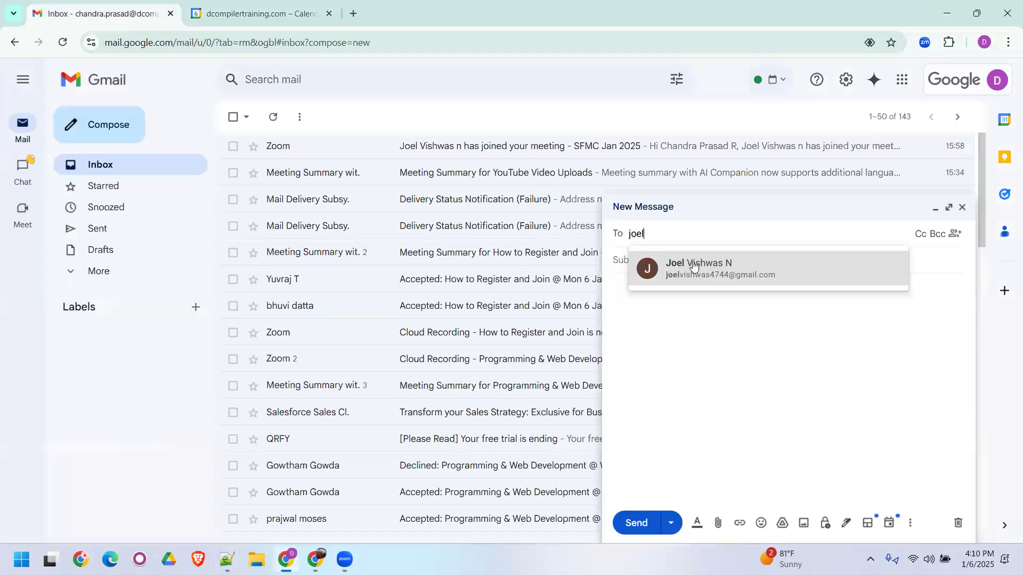
pyautogui.click(693, 264)
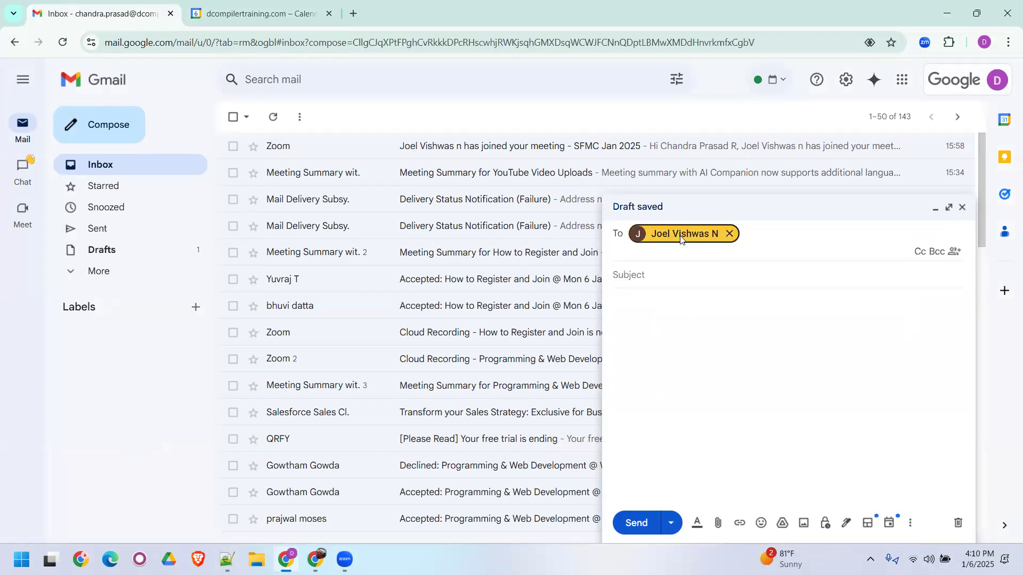
# - Paste the attendee's contact into line 2 of the Notepad++ notes and trim it to the bare e-mail address
pyautogui.hotkey('alt', 'Tab')
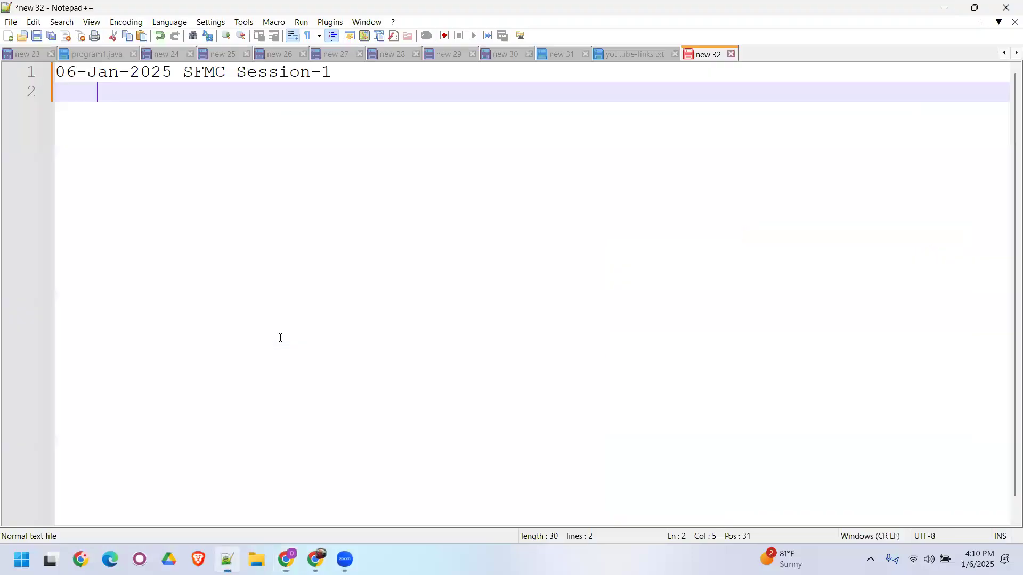
pyautogui.hotkey('ctrl', 'v')
pyautogui.moveTo(268, 91); pyautogui.dragTo(100, 96)
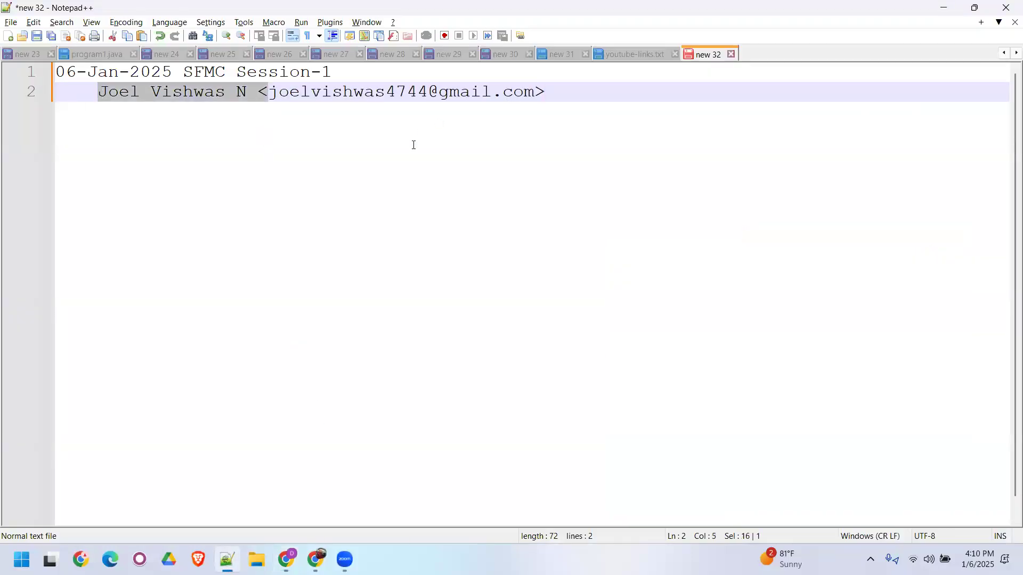
pyautogui.press('Delete')
pyautogui.click(406, 99)
pyautogui.press('BackSpace')
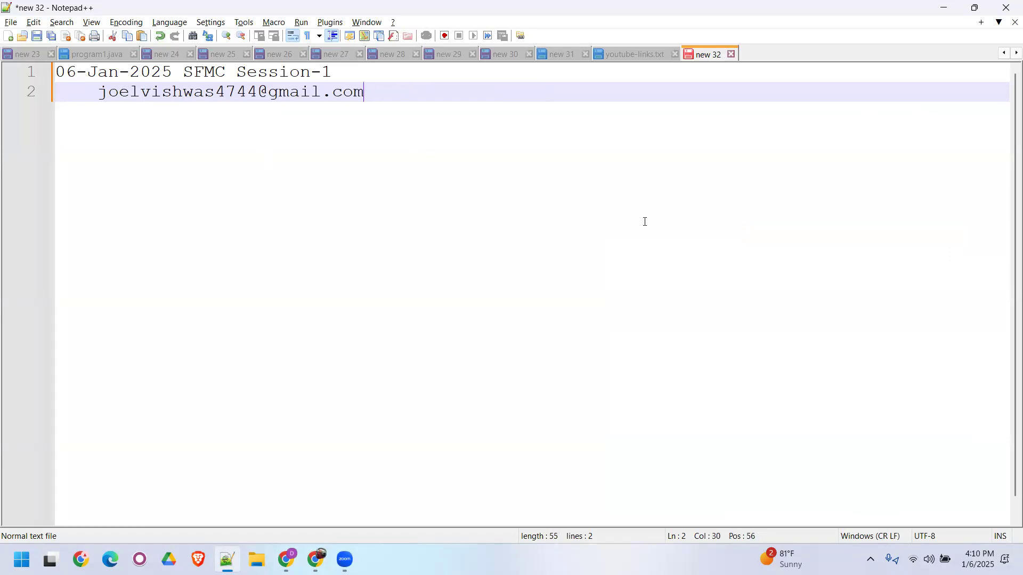
pyautogui.click(645, 222)
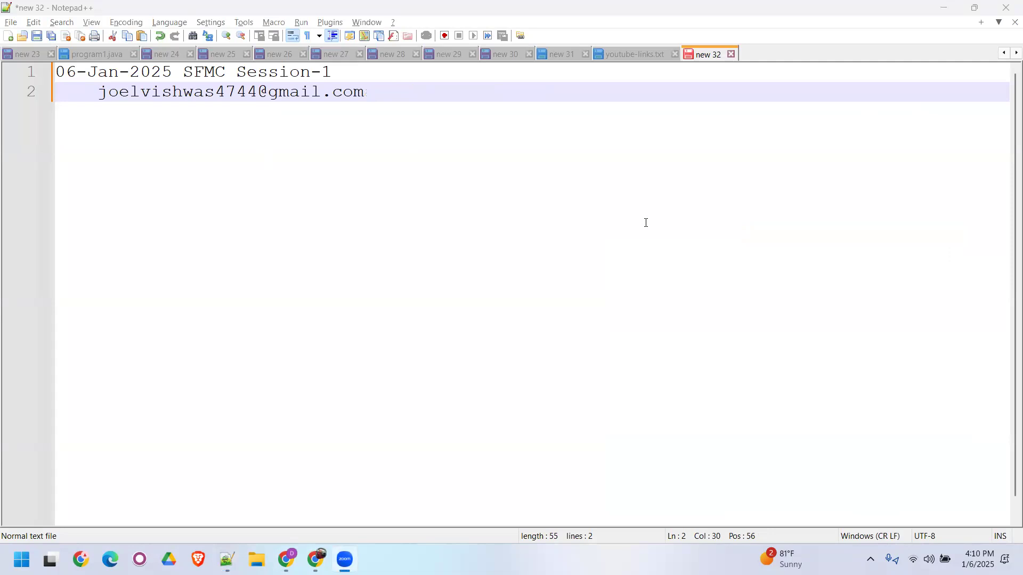
# - Insert blank lines under the session title and add an indented line "mc.exacttarget.com" directly above the e-mail address
pyautogui.click(383, 92)
pyautogui.press('Up')
pyautogui.press('Return')
pyautogui.press('Return')
pyautogui.press('Return')
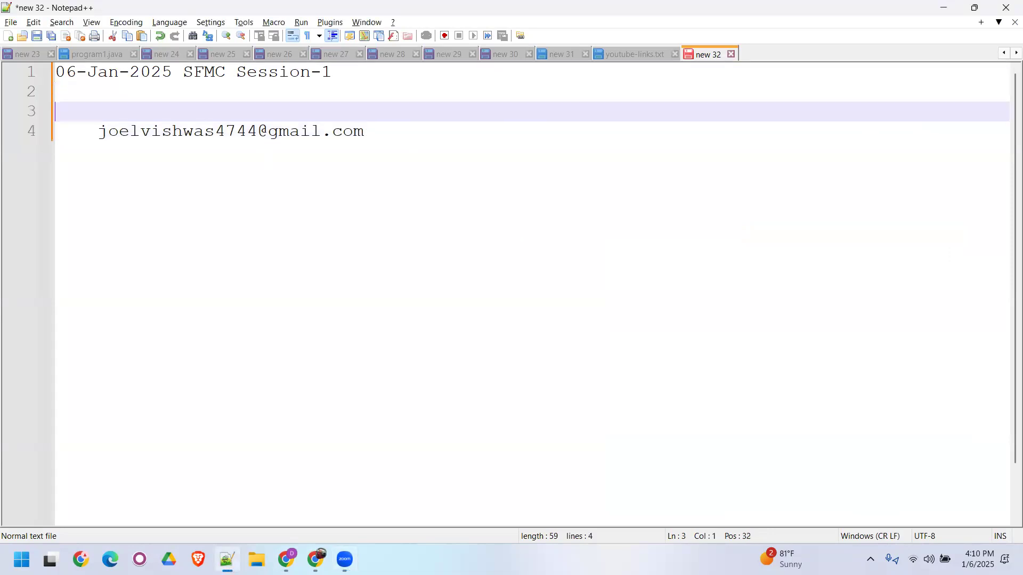
pyautogui.press('Tab')
pyautogui.write('mc.exacttarget')
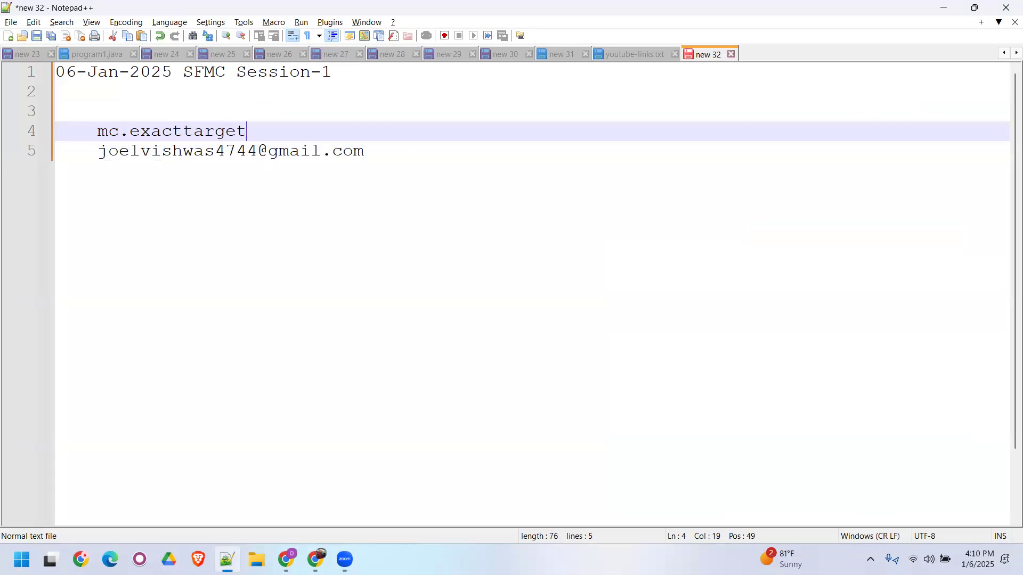
pyautogui.write('.com')
# - Put the label "Login URL : " in front of mc.exacttarget.com
pyautogui.press('Left')
pyautogui.press('Left')
pyautogui.press('Left')
pyautogui.press('Left')
pyautogui.press('Left')
pyautogui.press('Left')
pyautogui.press('Left')
pyautogui.press('Left')
pyautogui.press('Left')
pyautogui.press('Left')
pyautogui.press('Left')
pyautogui.press('Left')
pyautogui.press('Left')
pyautogui.press('Left')
pyautogui.press('Left')
pyautogui.press('Left')
pyautogui.press('Left')
pyautogui.press('Left')
pyautogui.write('Login URL ')
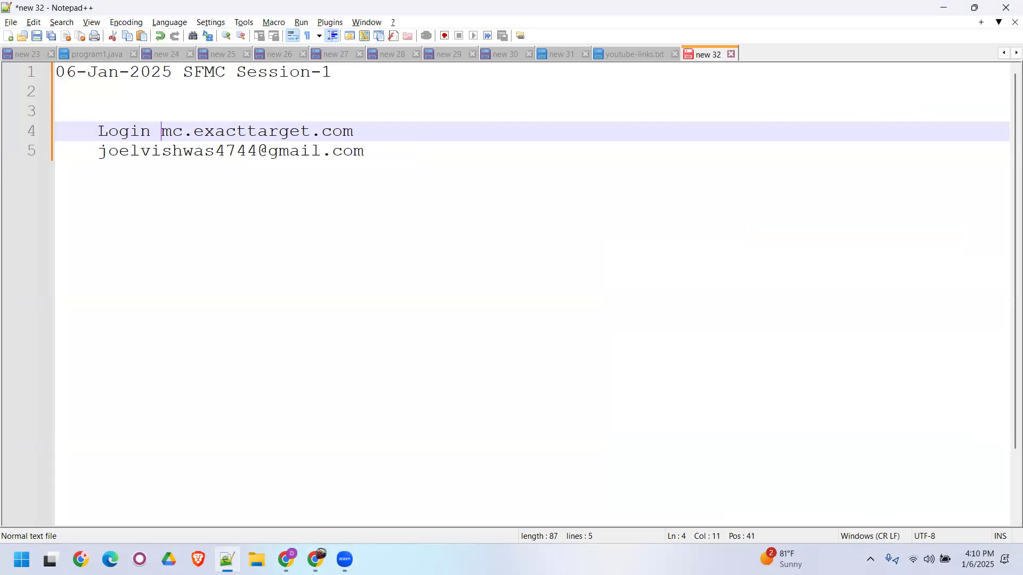
pyautogui.write(':')
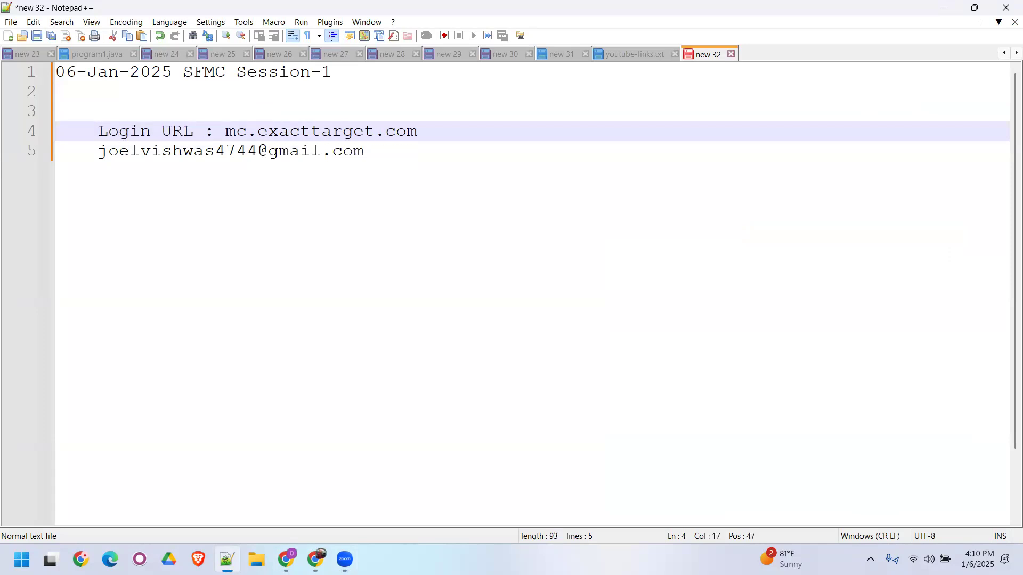
# - Put the label "Email : " in front of the attendee's e-mail address
pyautogui.click(101, 162)
pyautogui.write('Email ')
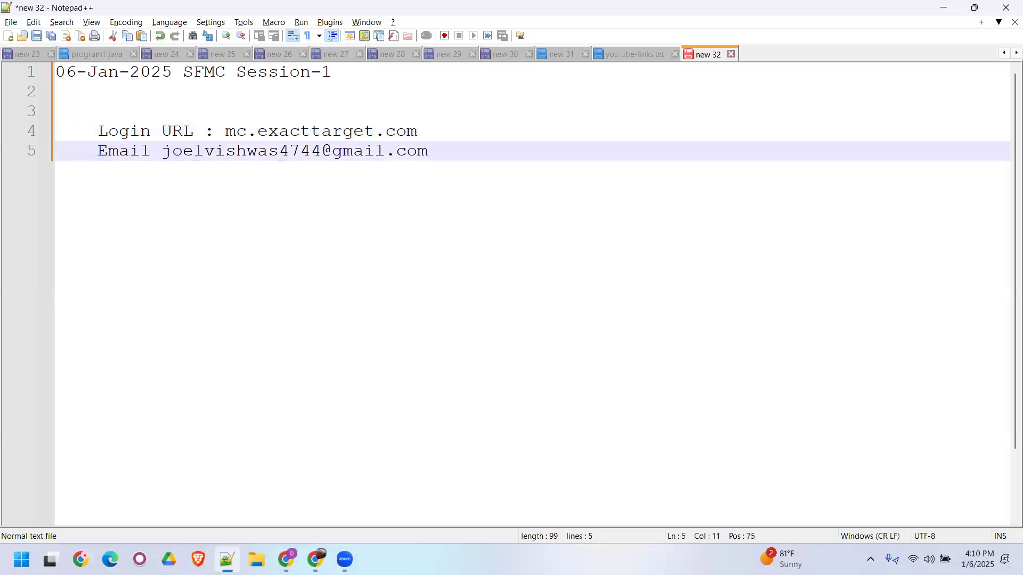
pyautogui.write(':')
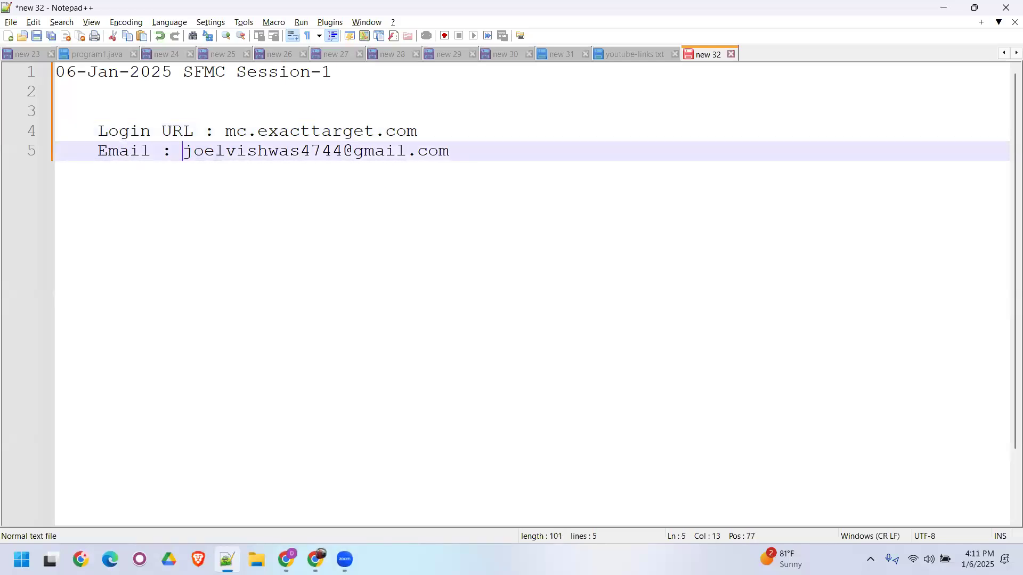
# - Add a "Username:" line with the first attendee's username below the e-mail line, followed by a blank line
pyautogui.click(449, 158)
pyautogui.press('Return')
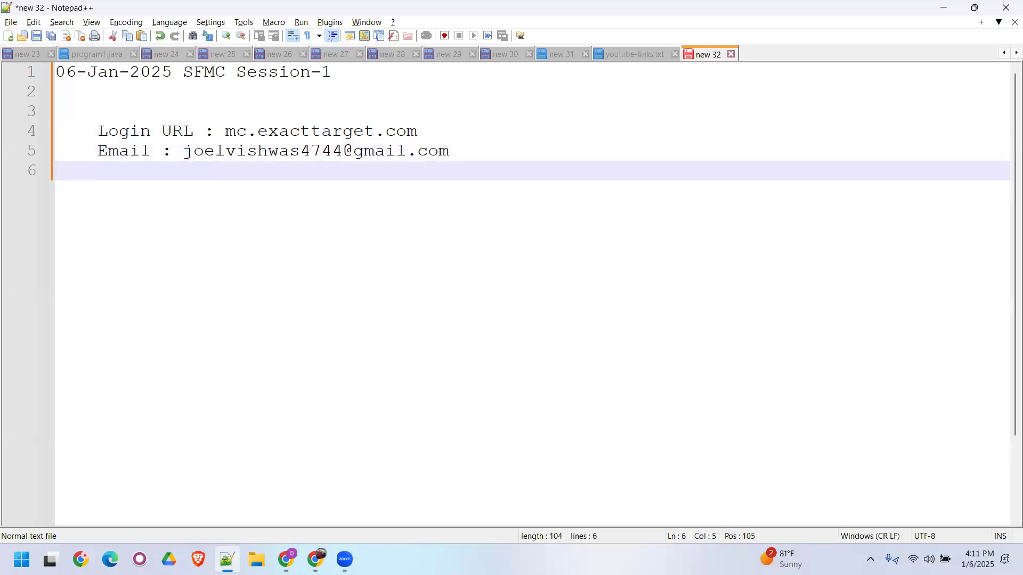
pyautogui.write('Username:')
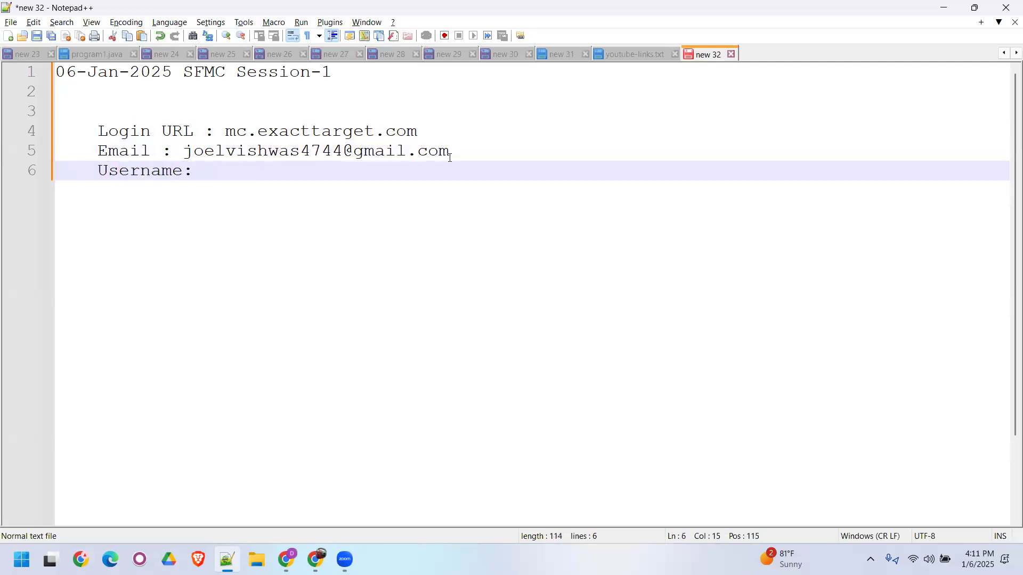
pyautogui.write(' joel.jan.2025')
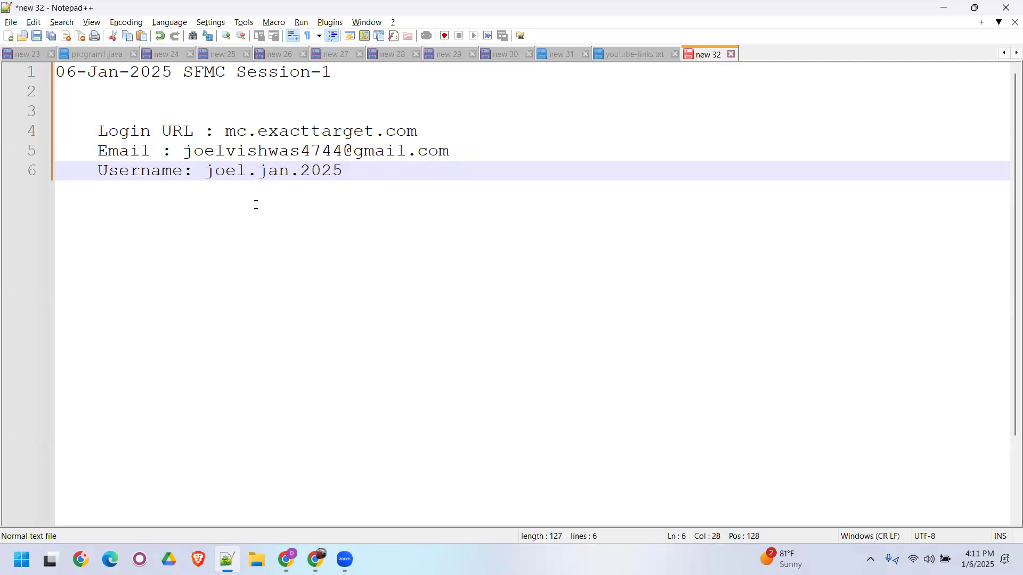
pyautogui.press('Return')
pyautogui.press('Return')
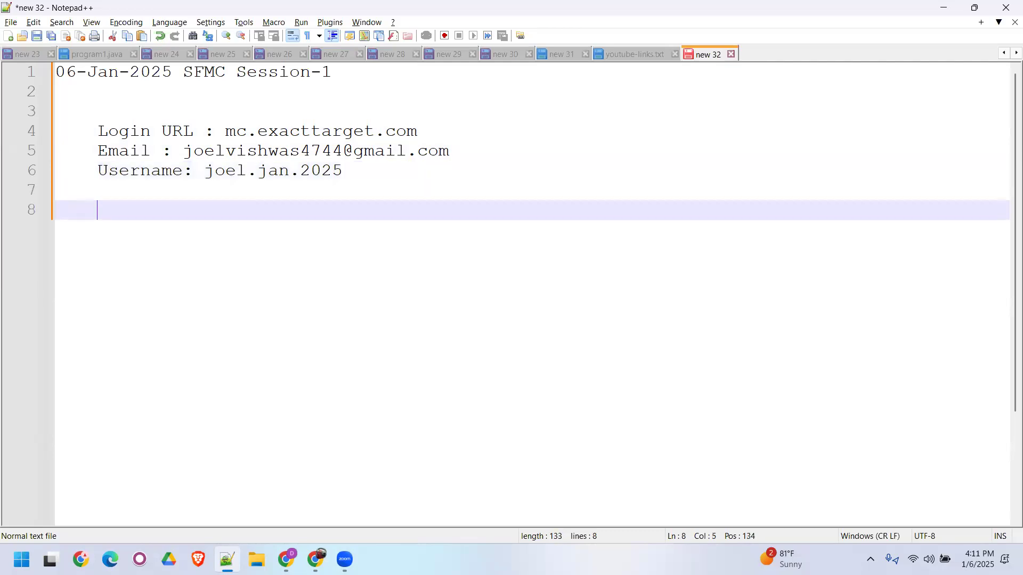
# - Switch back to the Gmail draft, replace its recipient with the second attendee, and copy that e-mail address
pyautogui.click(288, 559)
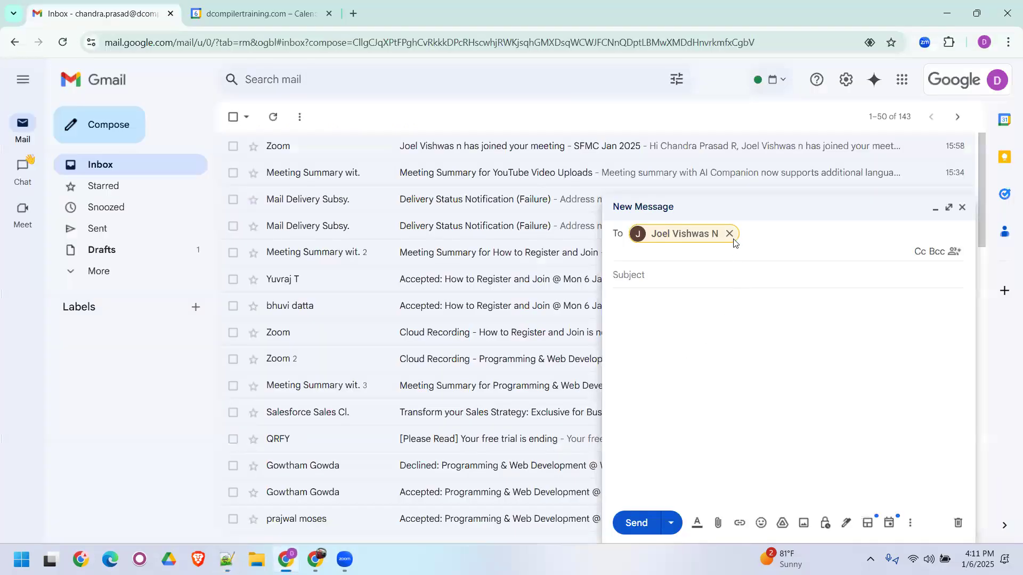
pyautogui.click(728, 234)
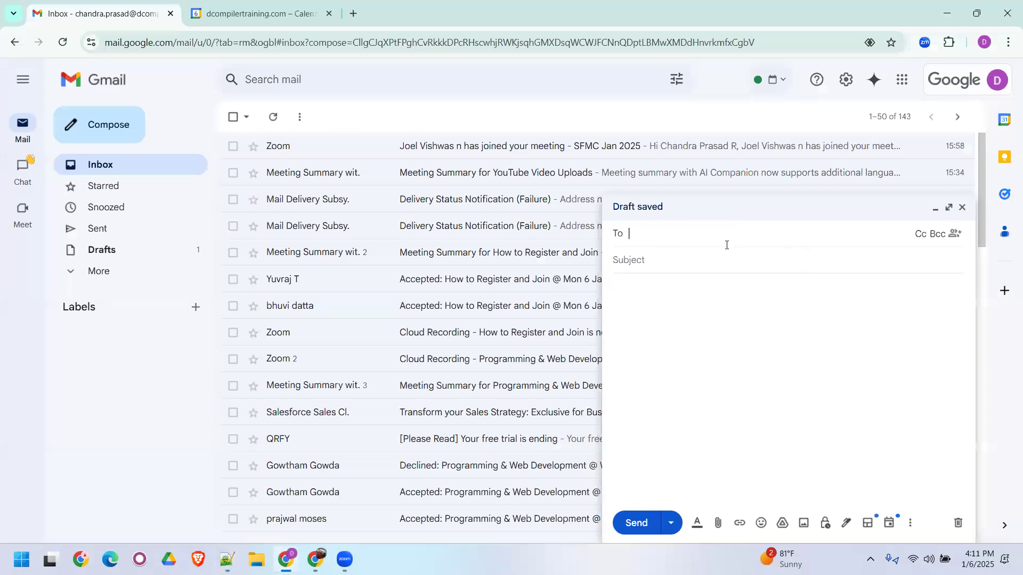
pyautogui.write('bh')
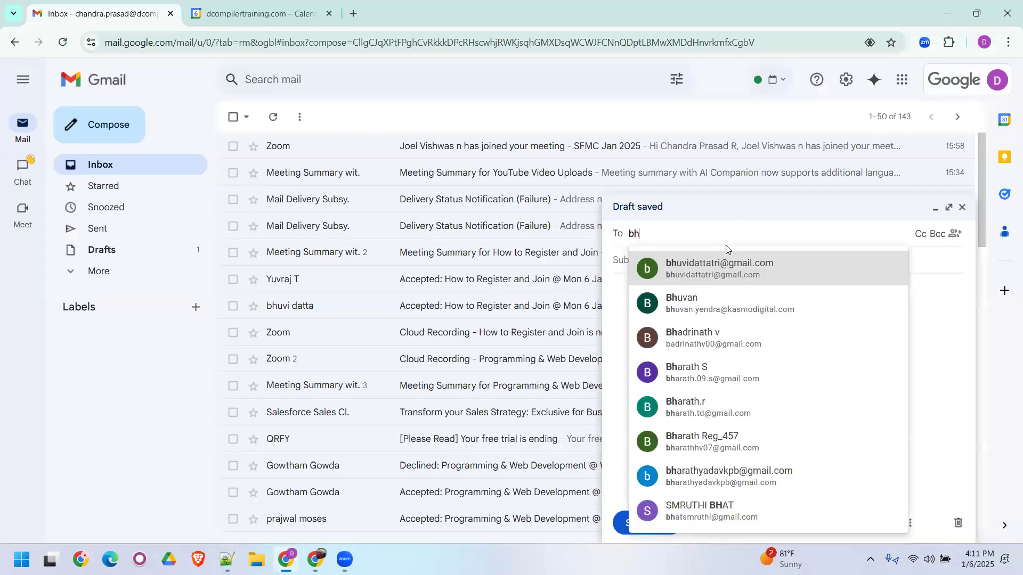
pyautogui.press('Return')
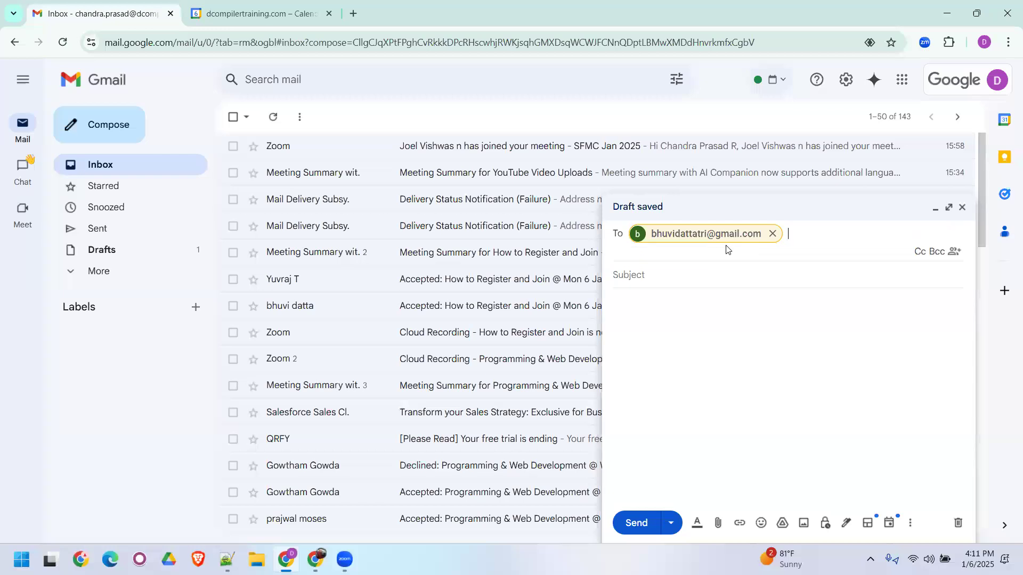
# - Paste the second attendee's e-mail address into the Notepad++ notes, labelled "Email : ", with two extra blank lines above it
pyautogui.click(227, 559)
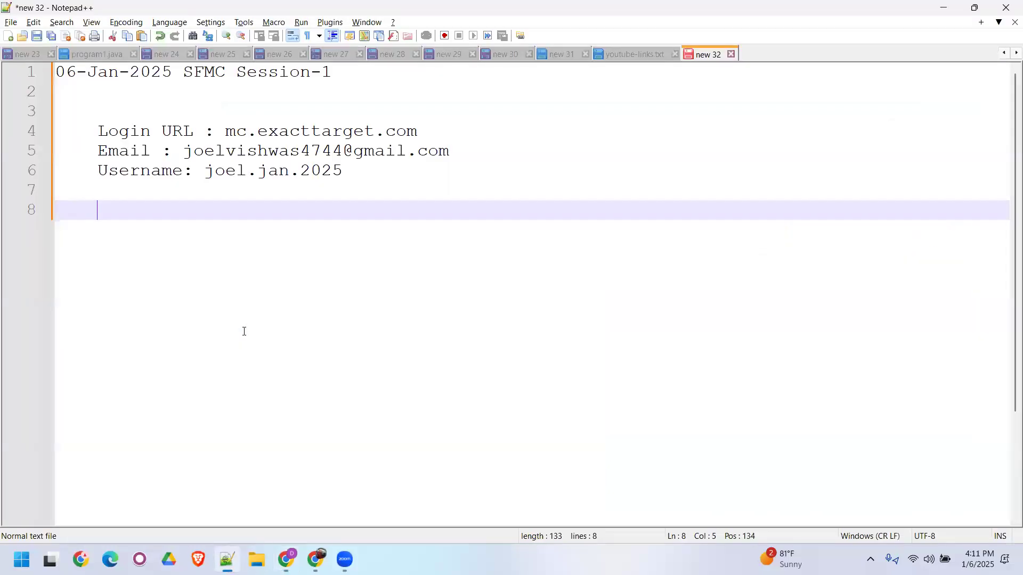
pyautogui.hotkey('ctrl', 'v')
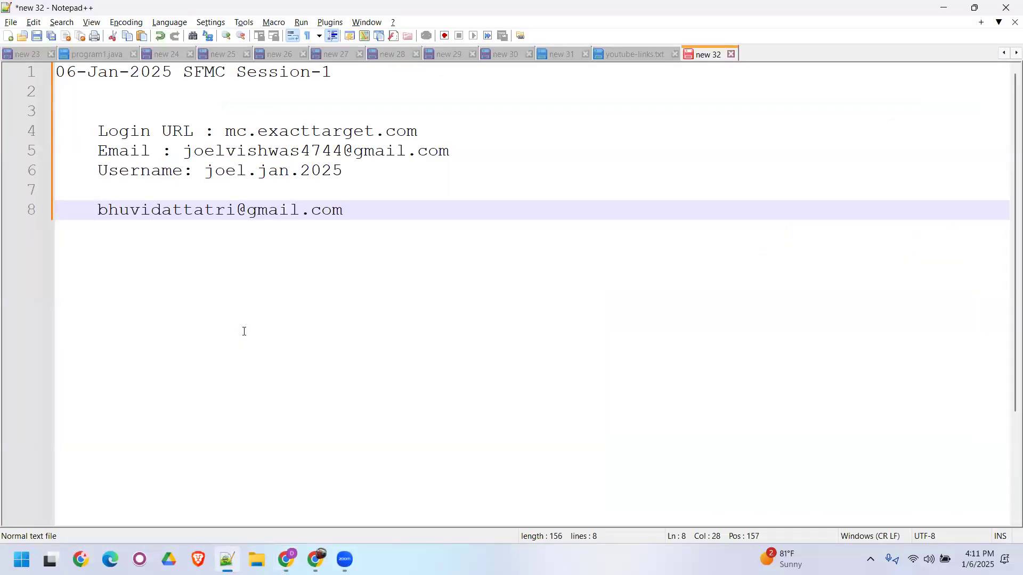
pyautogui.press('Home')
pyautogui.write('Emai')
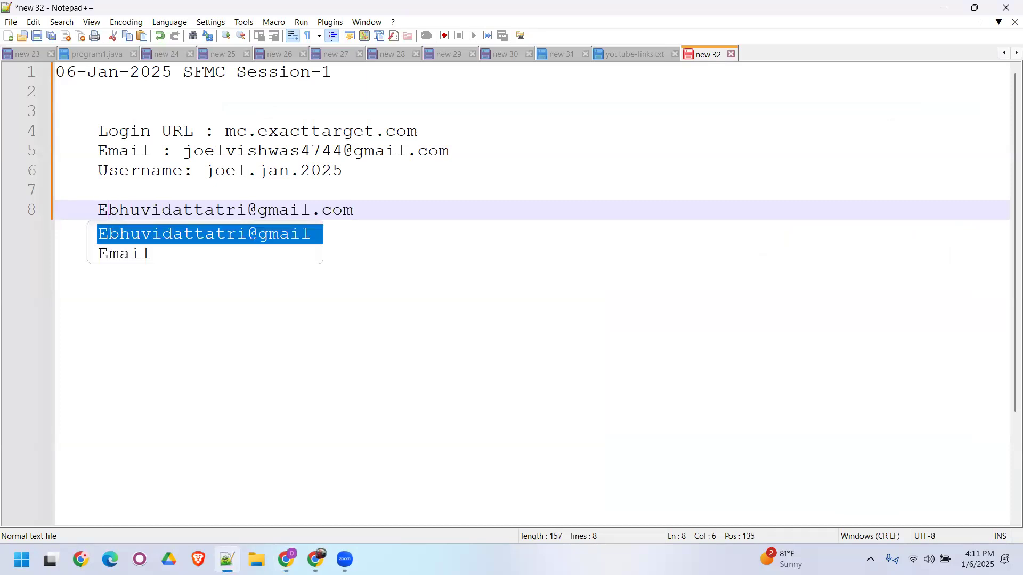
pyautogui.write('l :')
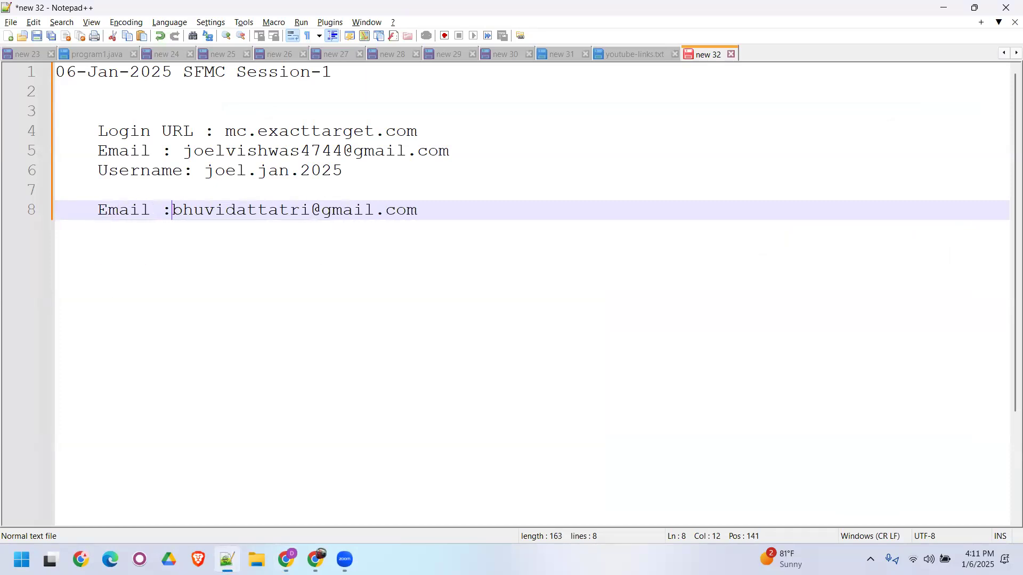
pyautogui.click(123, 194)
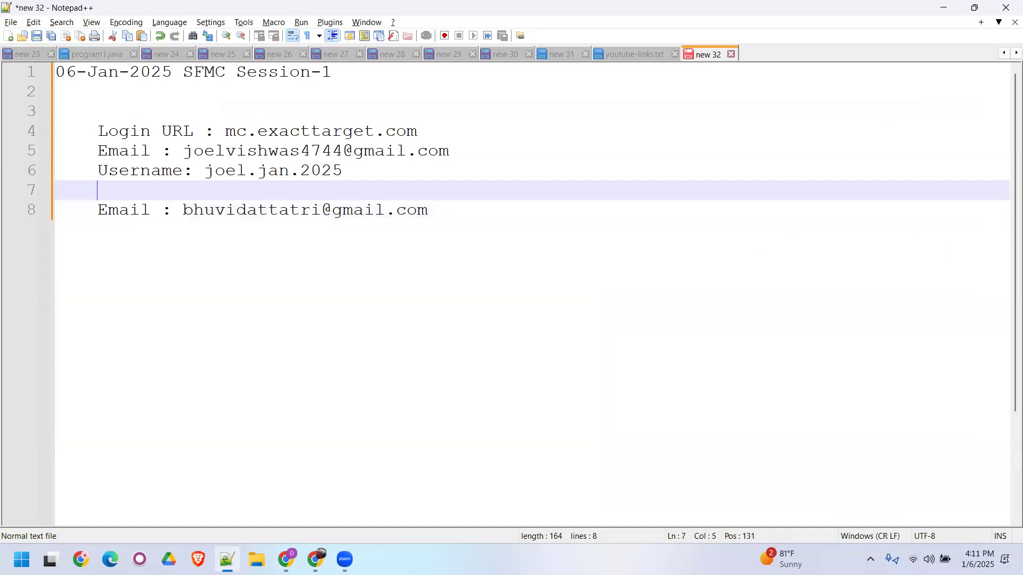
pyautogui.press('Return')
pyautogui.press('Return')
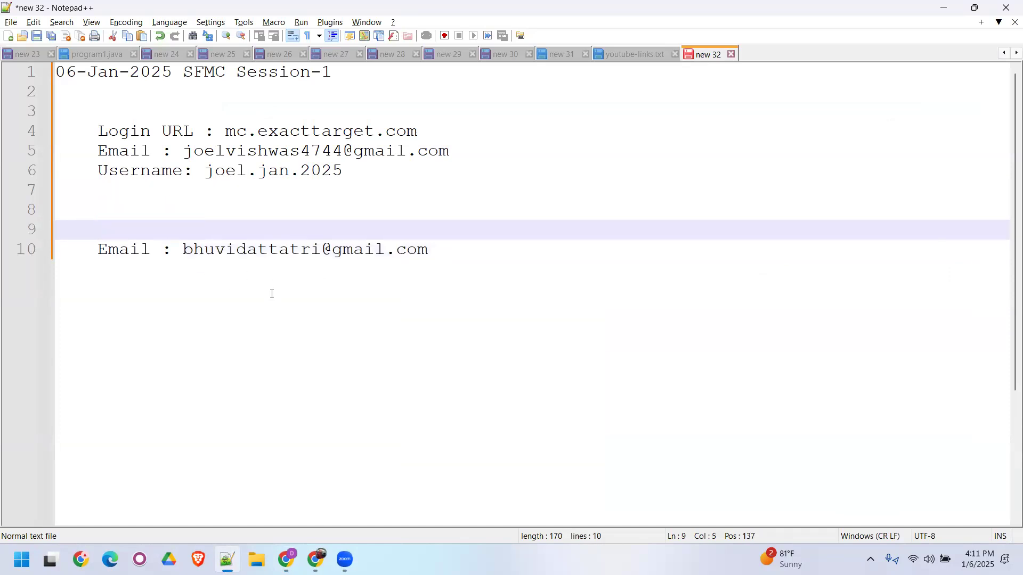
# - Switch to Chrome and open the Zoom website's list of upcoming meetings in a new tab
pyautogui.hotkey('alt', 'Tab')
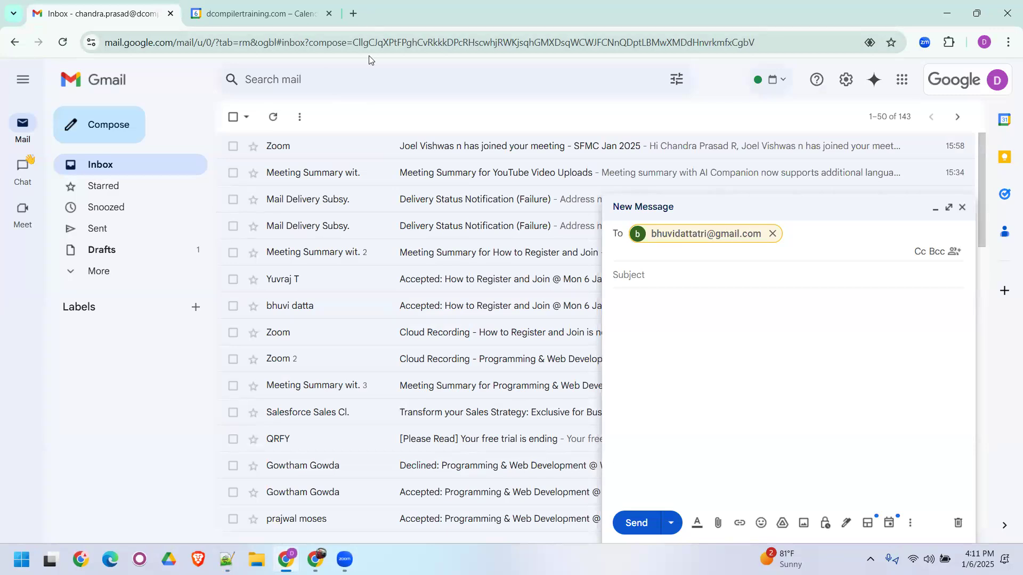
pyautogui.hotkey('ctrl', 't')
pyautogui.click(261, 285)
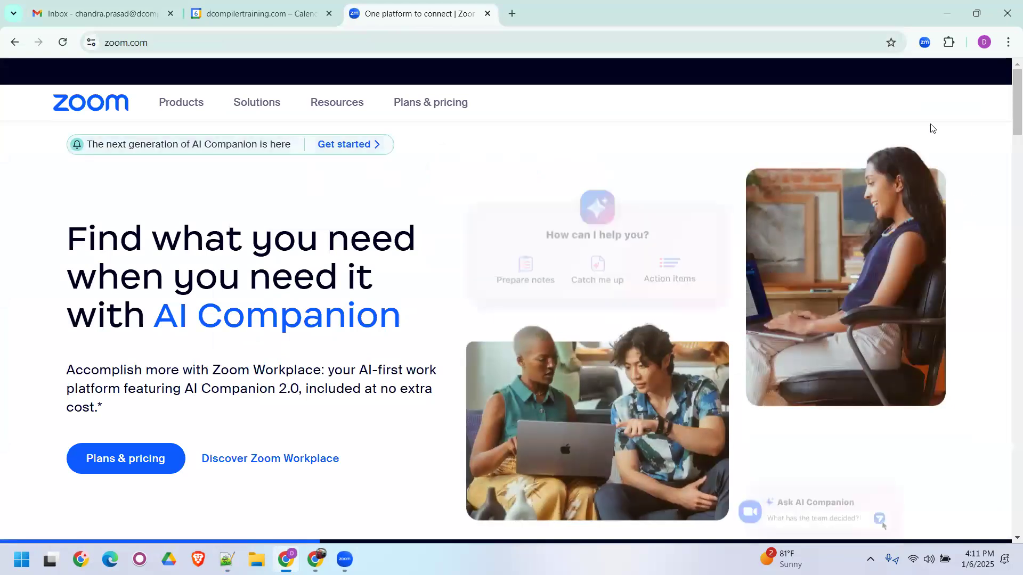
pyautogui.click(919, 110)
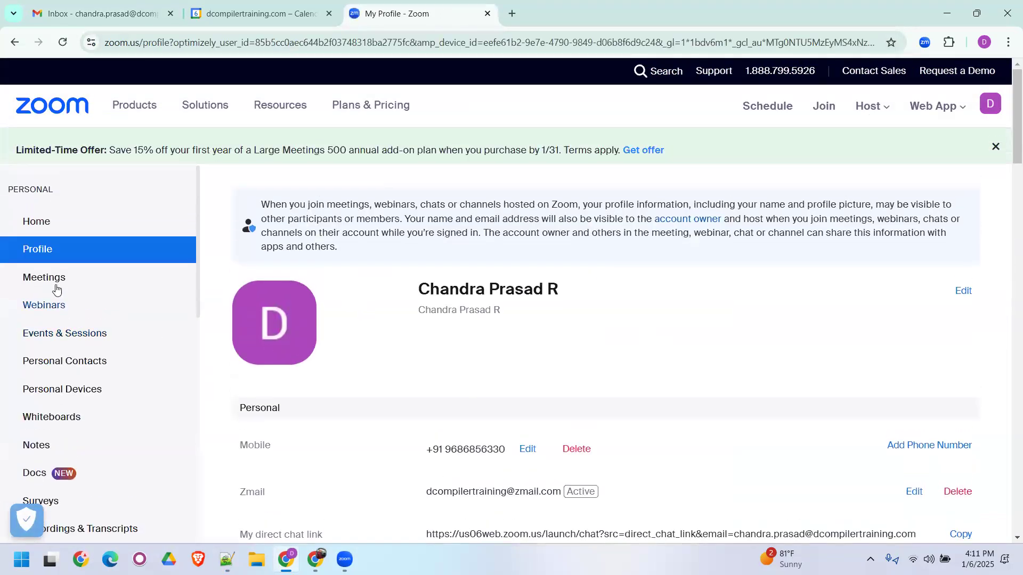
pyautogui.click(50, 287)
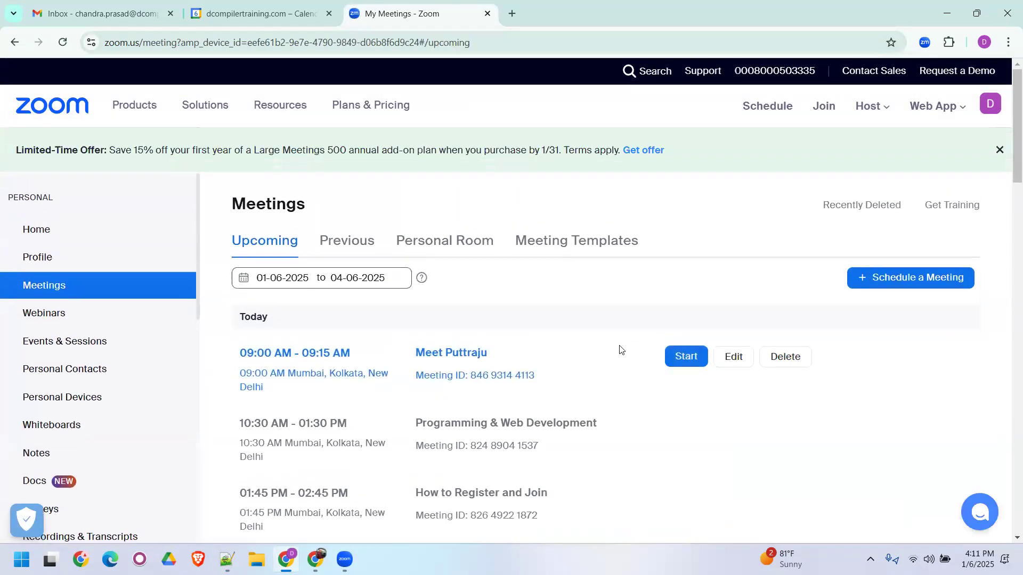
# - Open today's "SFMC Jan 2025" meeting and show its registration details
pyautogui.scroll(-3, 618, 349)
pyautogui.scroll(-3, 436, 318)
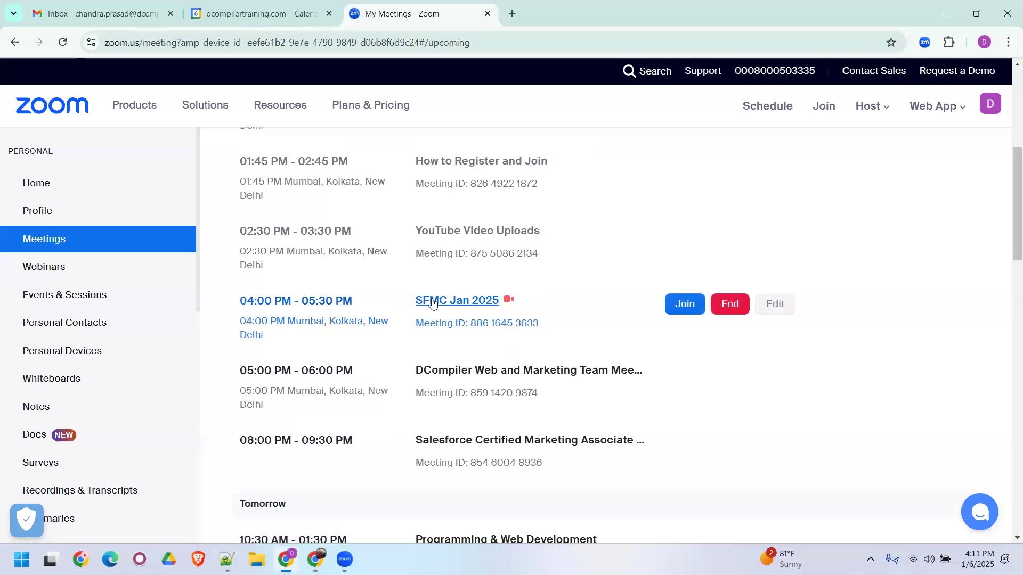
pyautogui.click(429, 300)
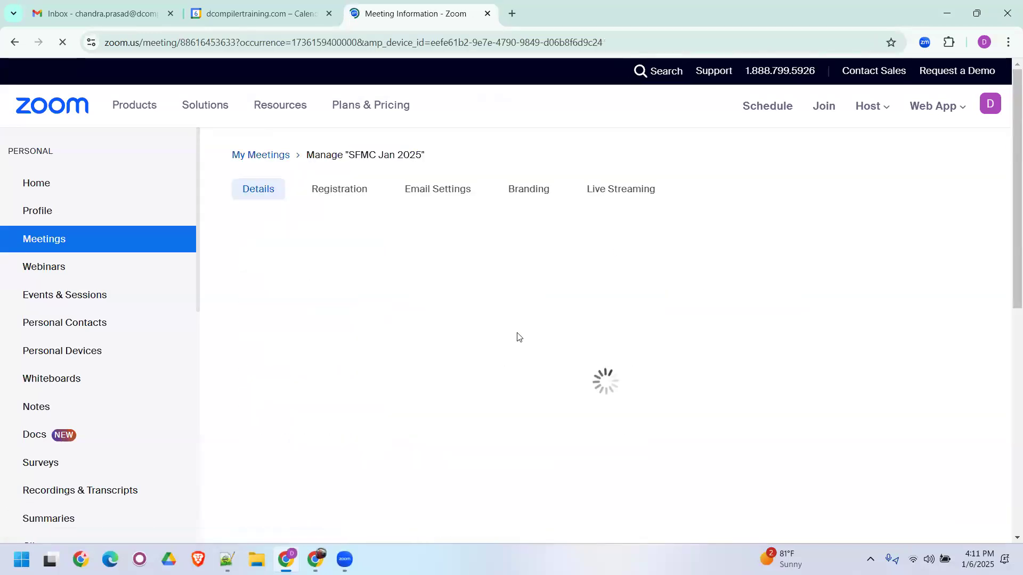
pyautogui.click(339, 239)
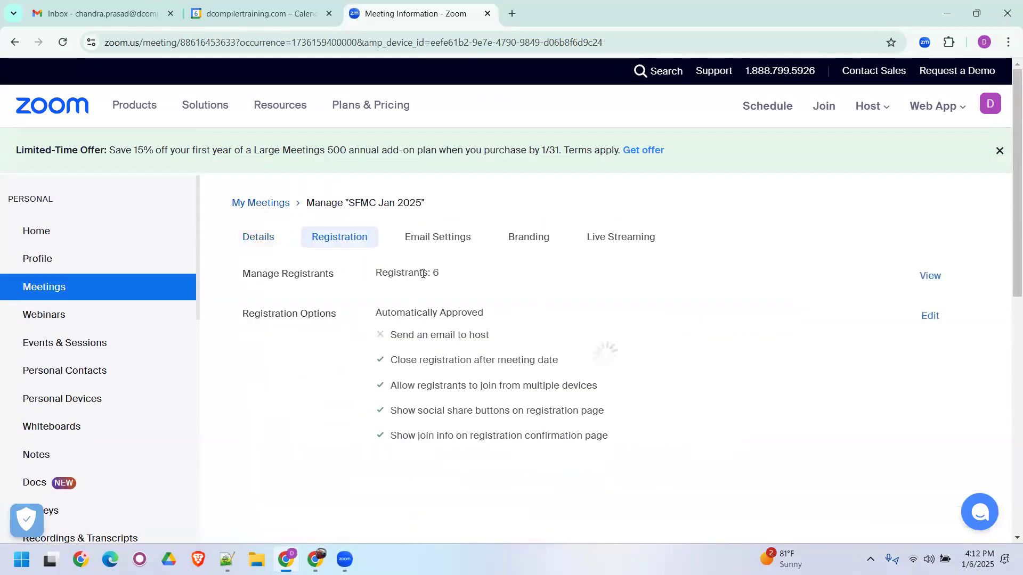
# - View the SFMC Jan 2025 meeting's registrants, open the second attendee's registrant details, and copy the first name
pyautogui.click(930, 276)
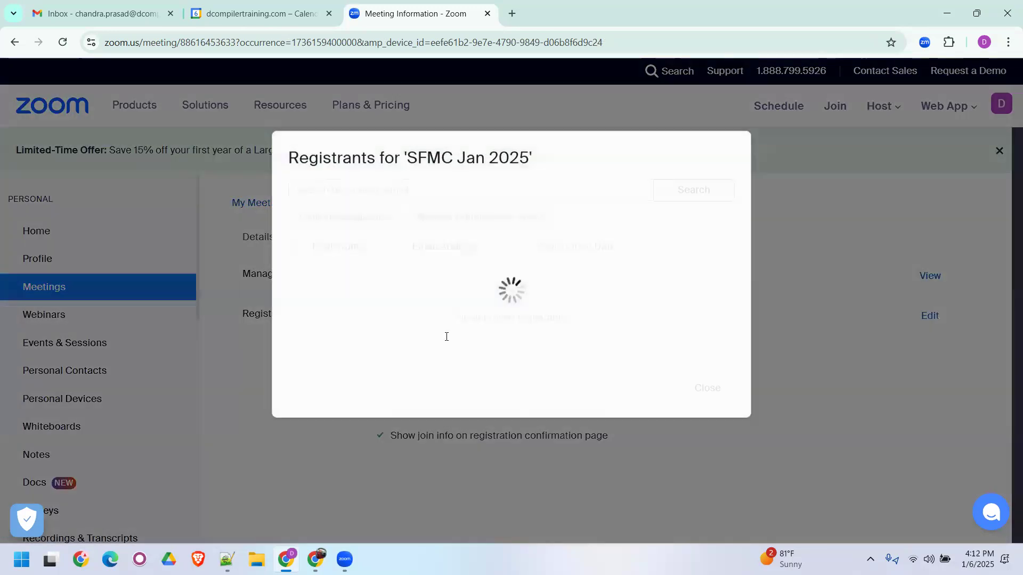
pyautogui.scroll(-1, 450, 339)
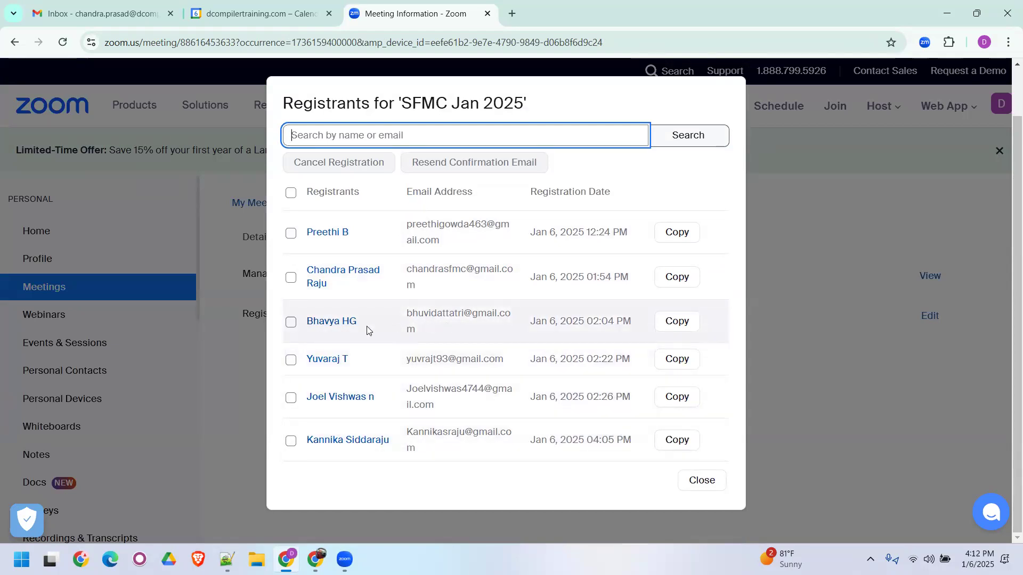
pyautogui.click(336, 322)
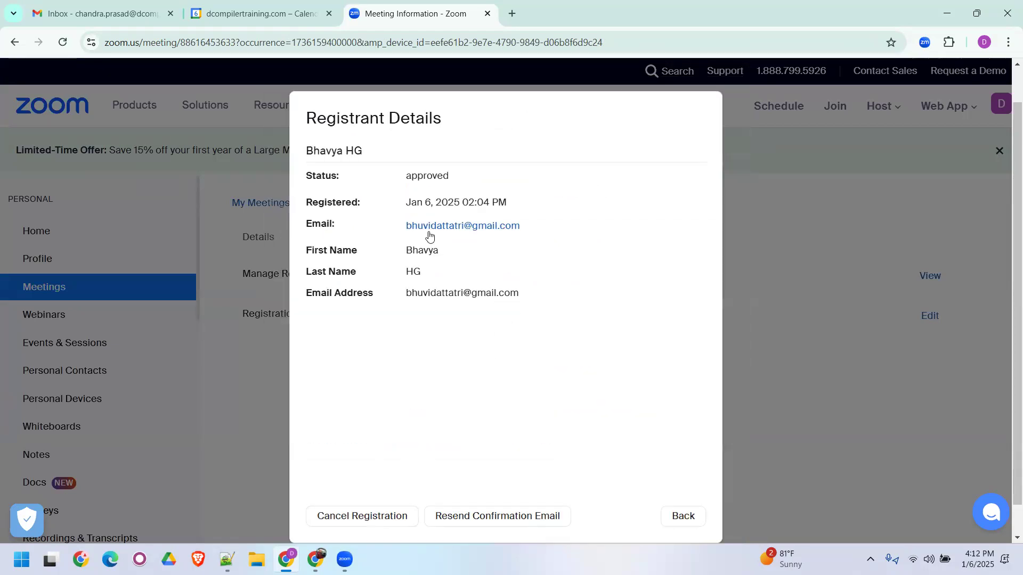
pyautogui.doubleClick(421, 250)
pyautogui.hotkey('ctrl', 'c')
# - Switch to the Notepad++ notes and add a "Username: " line with the second attendee's first name below that attendee's e-mail
pyautogui.click(226, 559)
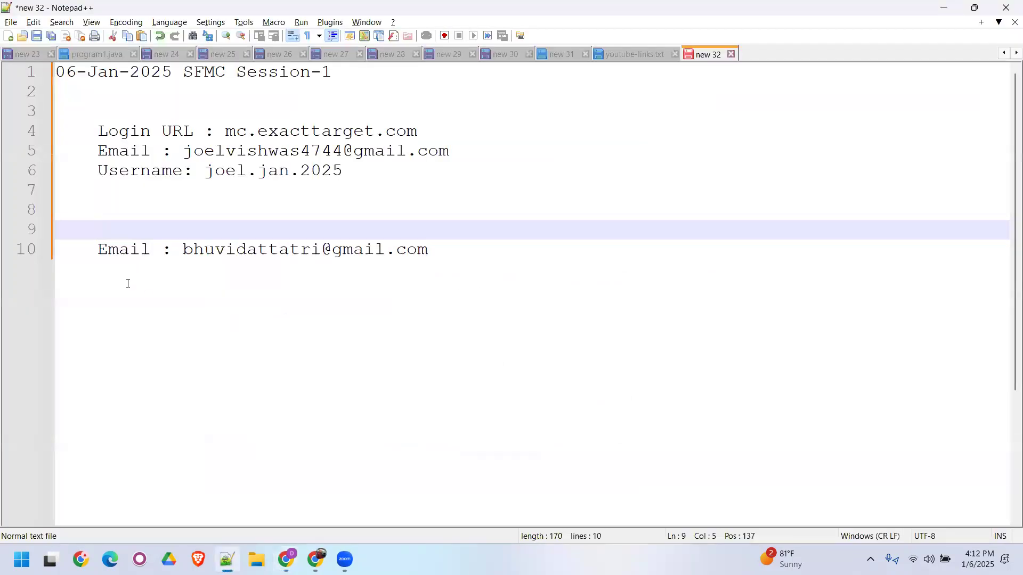
pyautogui.hotkey('ctrl', 'End')
pyautogui.press('Return')
pyautogui.write('U')
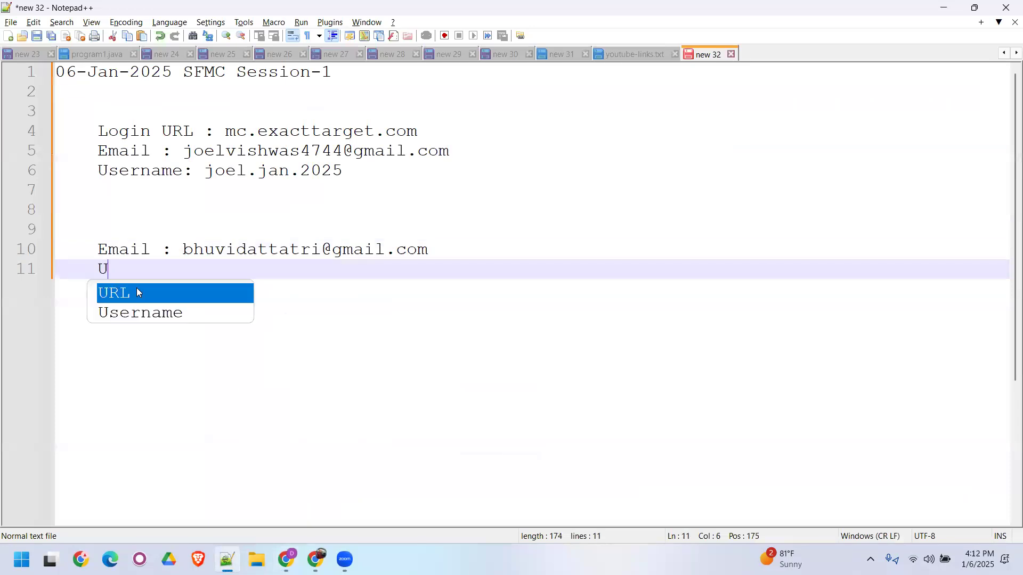
pyautogui.write('sername: Bhavya')
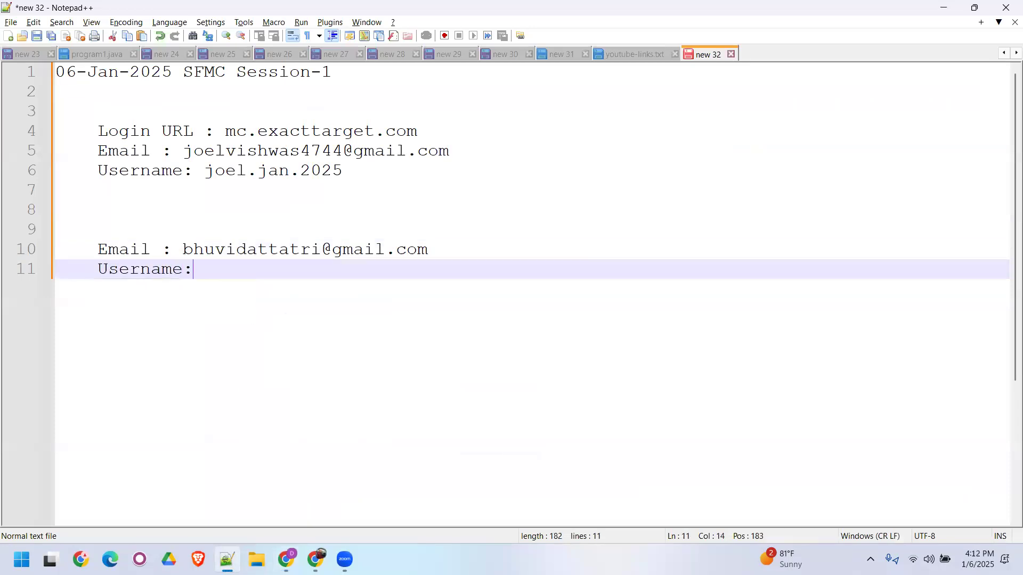
# - Make the first letter of the second attendee's username lowercase and append ".jan.2025" to it
pyautogui.press('Left')
pyautogui.press('Left')
pyautogui.press('Left')
pyautogui.press('Left')
pyautogui.press('Left')
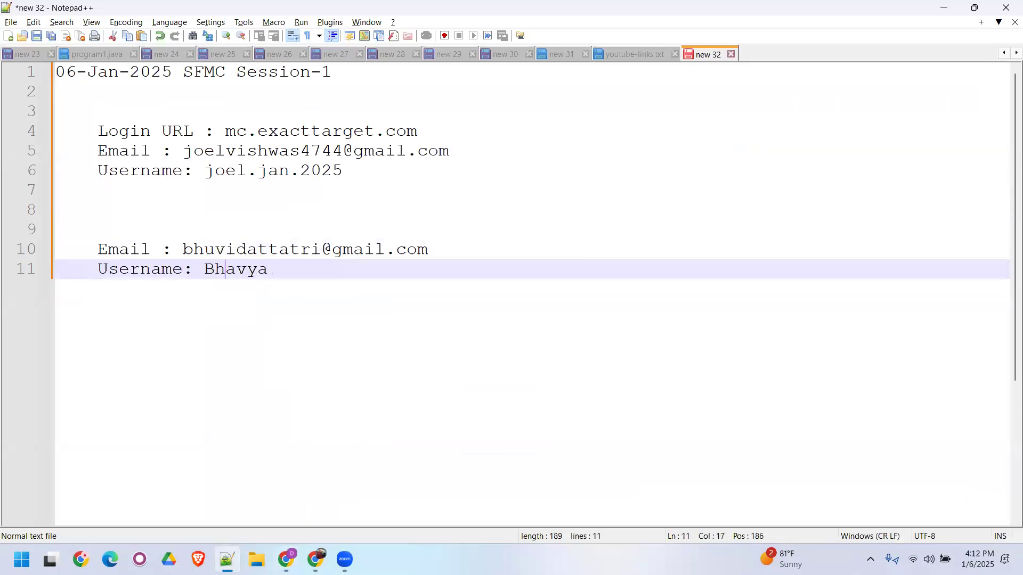
pyautogui.press('BackSpace')
pyautogui.write('b')
pyautogui.press('Right')
pyautogui.press('Right')
pyautogui.press('Right')
pyautogui.press('Right')
pyautogui.press('Right')
pyautogui.write('.jan.2025')
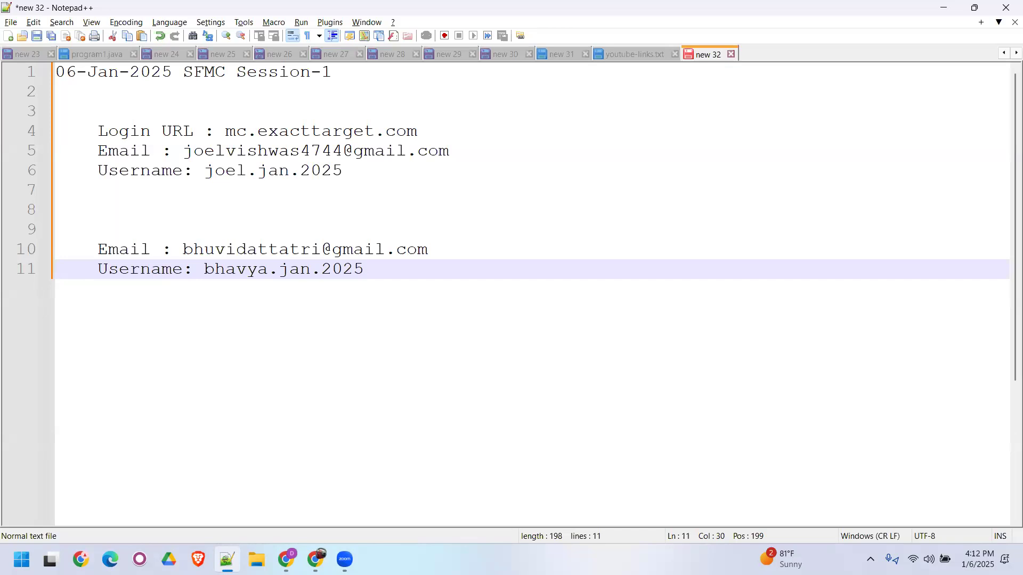
# - Switch to the Marketing Cloud Users setup in Chrome, create a new user, and enter the second attendee's first name as Name
pyautogui.click(316, 559)
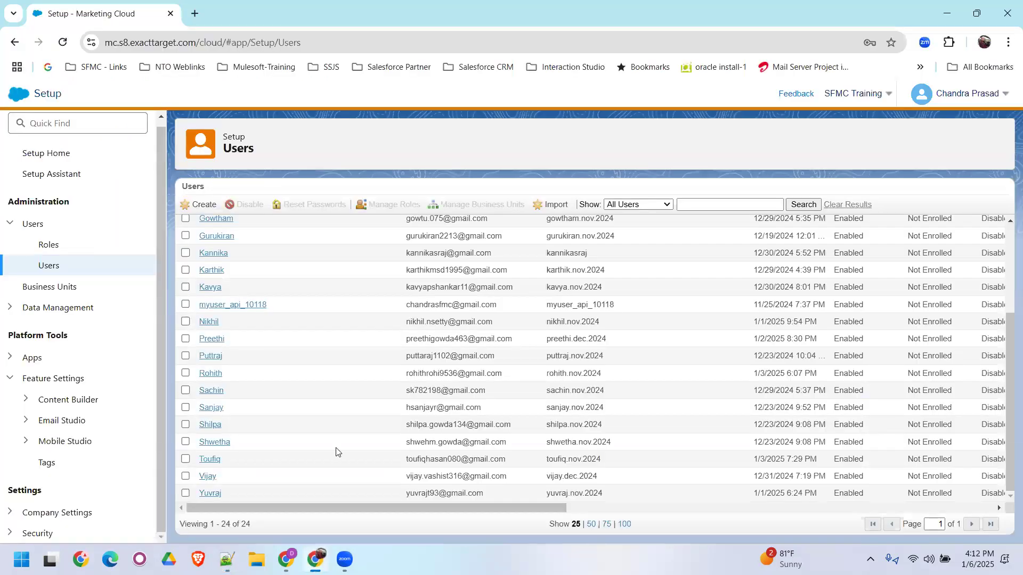
pyautogui.scroll(3, 336, 451)
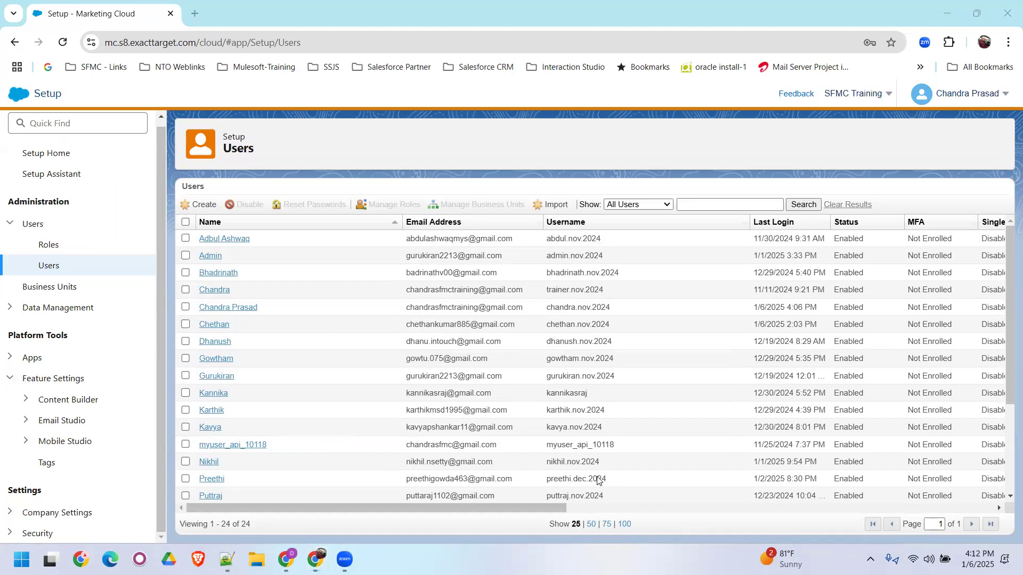
pyautogui.click(200, 211)
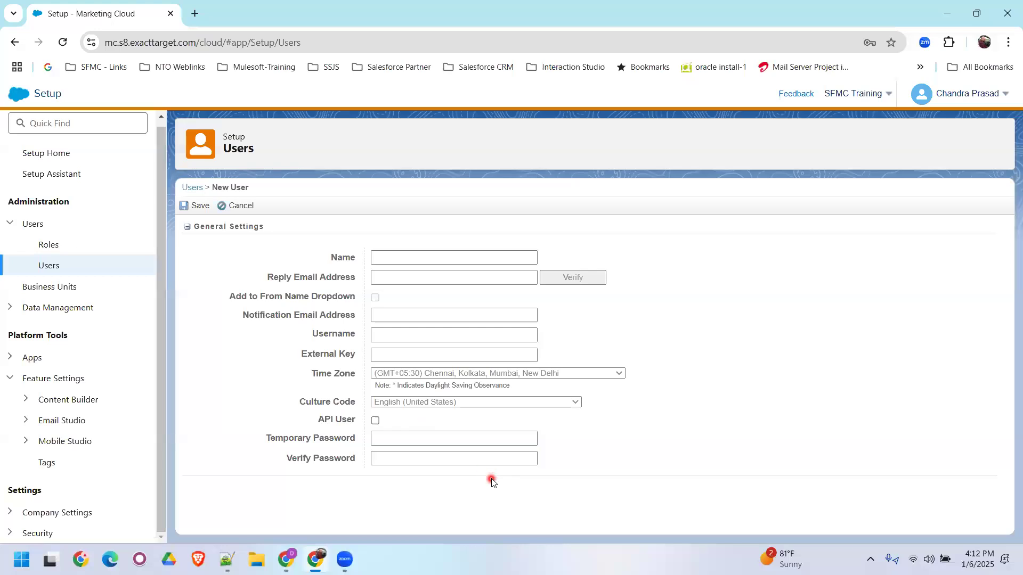
pyautogui.click(435, 254)
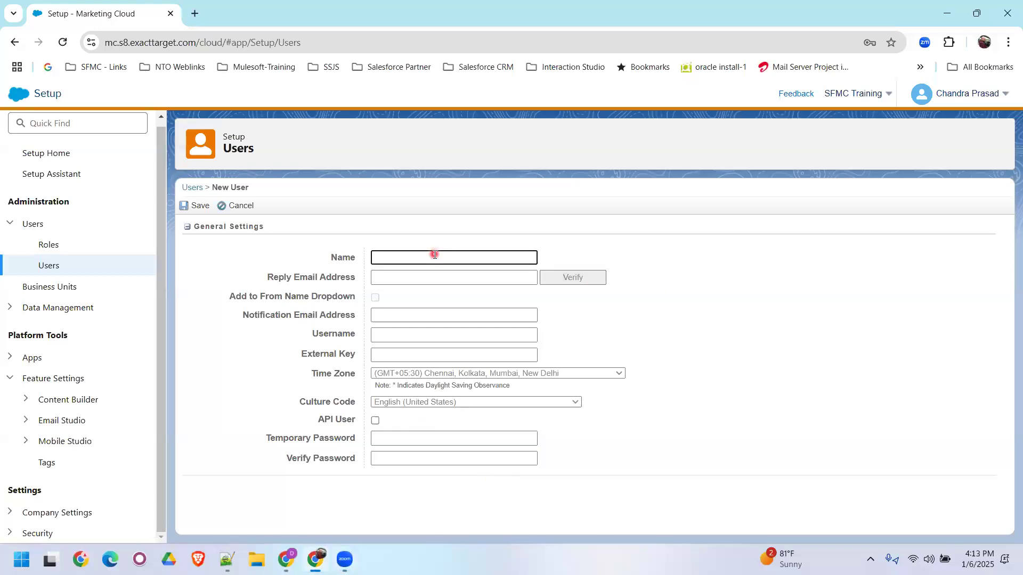
pyautogui.write('Bhavya')
# - Fill in the new user's Reply Email Address and Notification Email Address with the second attendee's e-mail copied from the Notepad++ notes
pyautogui.click(398, 281)
pyautogui.hotkey('ctrl', 'v')
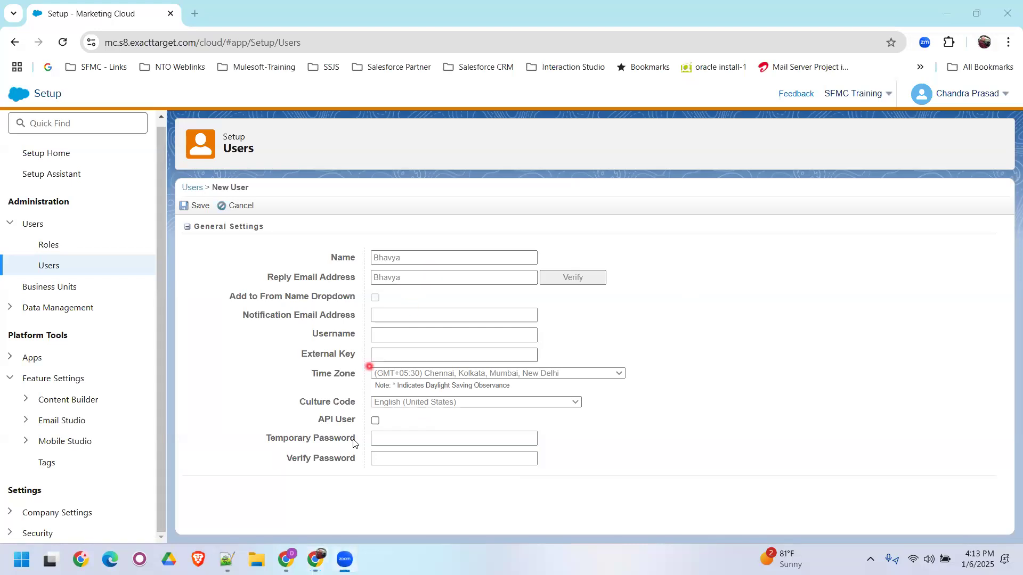
pyautogui.click(228, 559)
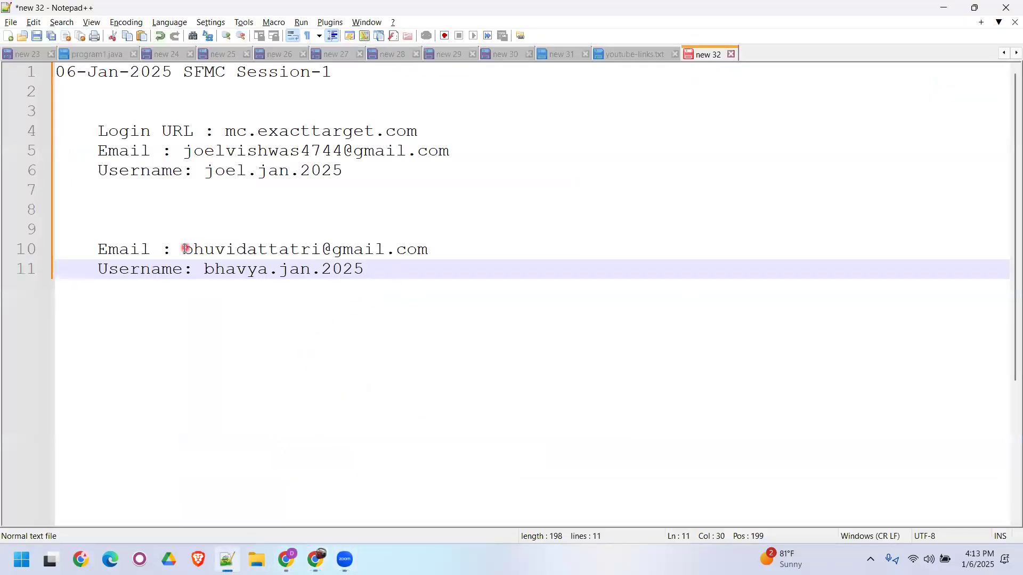
pyautogui.moveTo(183, 249); pyautogui.dragTo(429, 250)
pyautogui.hotkey('ctrl', 'c')
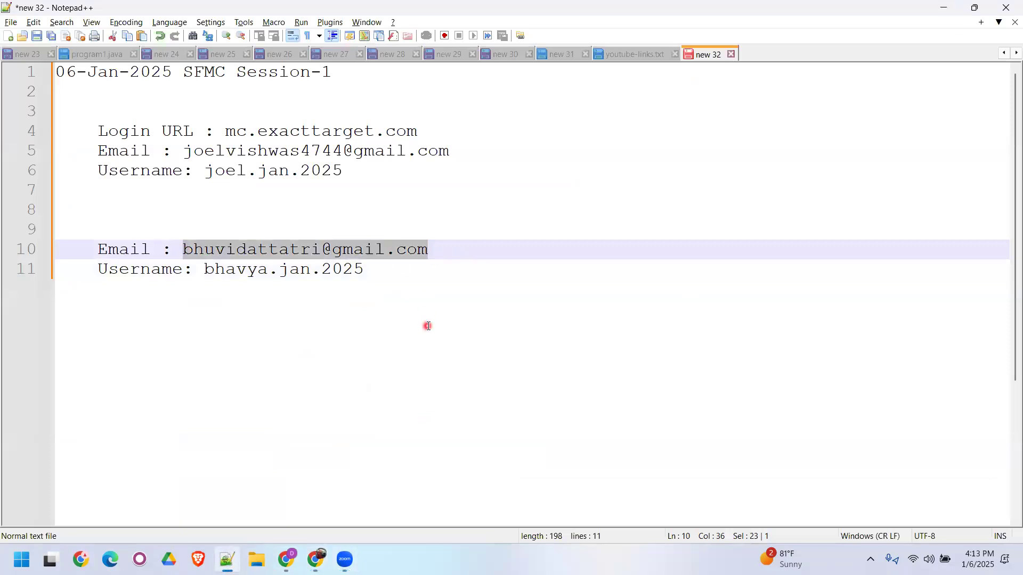
pyautogui.click(316, 559)
pyautogui.click(428, 280)
pyautogui.hotkey('ctrl', 'v')
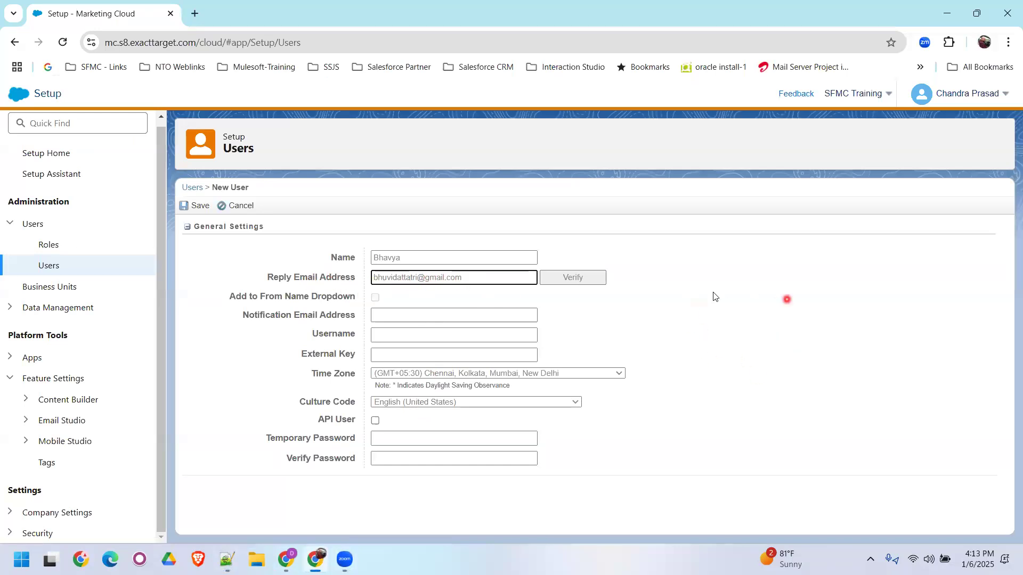
pyautogui.click(724, 323)
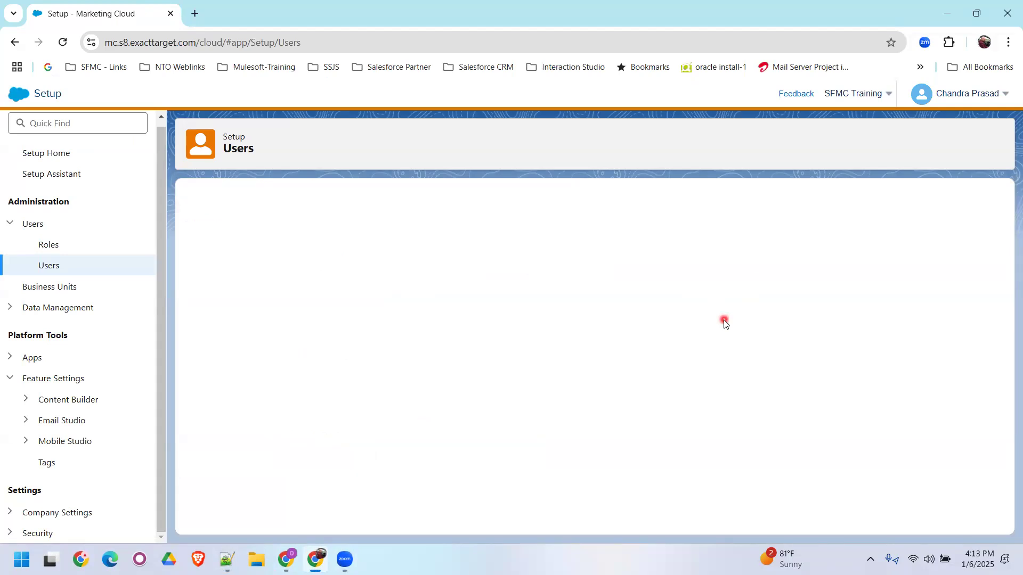
pyautogui.click(390, 323)
pyautogui.hotkey('ctrl', 'v')
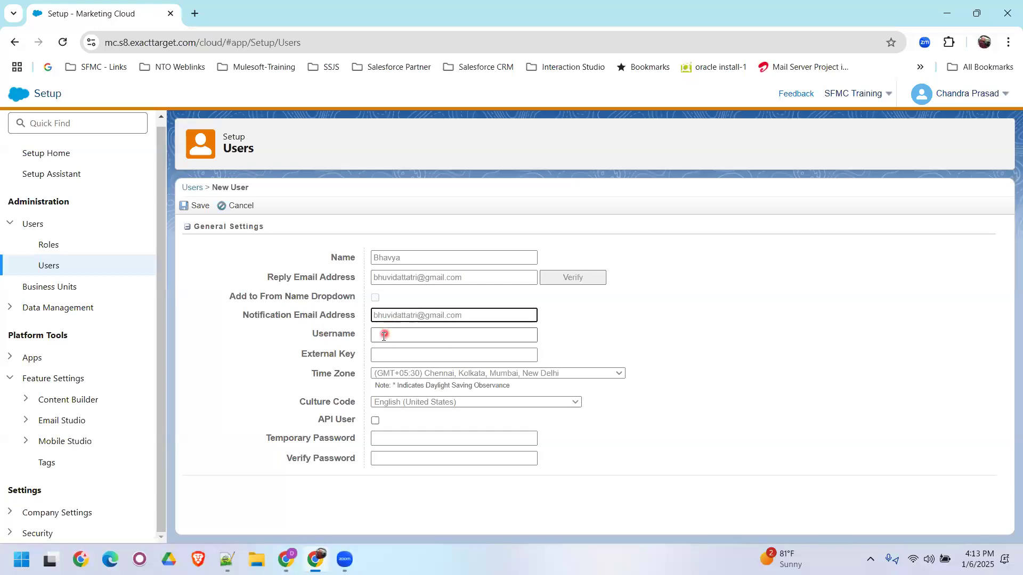
# - Copy the second attendee's username from the Notepad++ notes into the new user's Username and External Key
pyautogui.click(384, 336)
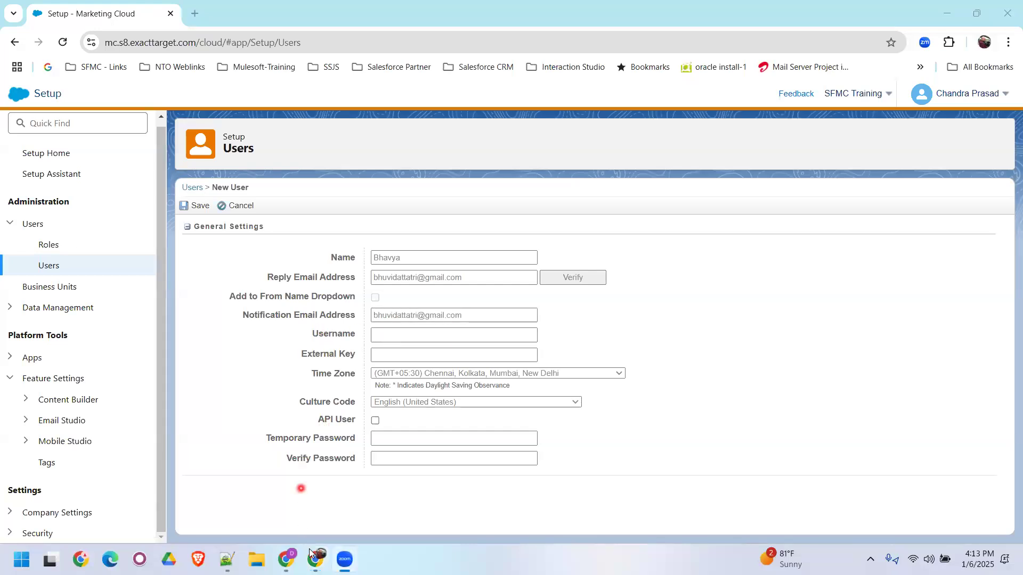
pyautogui.click(227, 559)
pyautogui.moveTo(205, 270); pyautogui.dragTo(365, 270)
pyautogui.hotkey('ctrl', 'c')
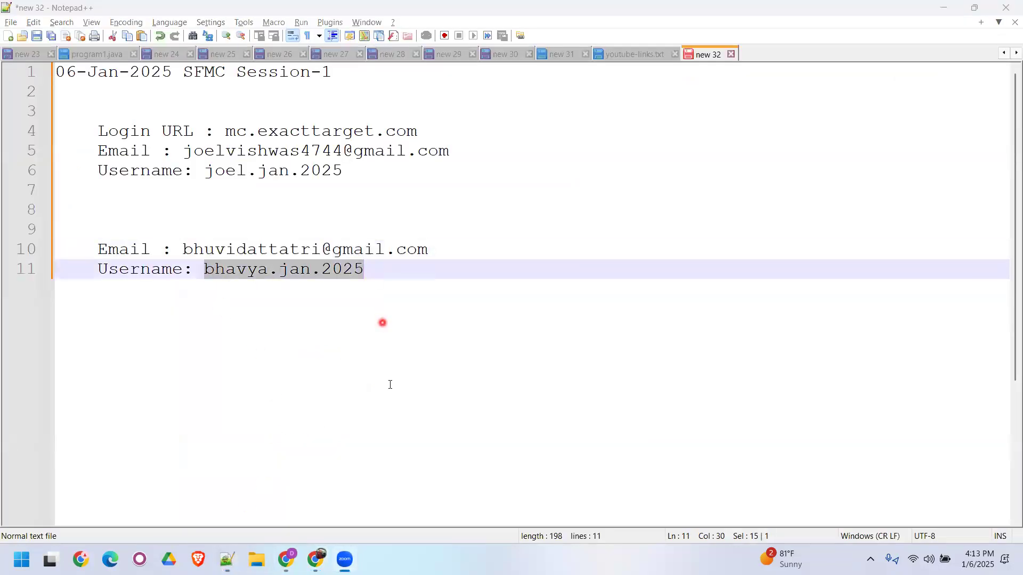
pyautogui.click(316, 558)
pyautogui.hotkey('ctrl', 'v')
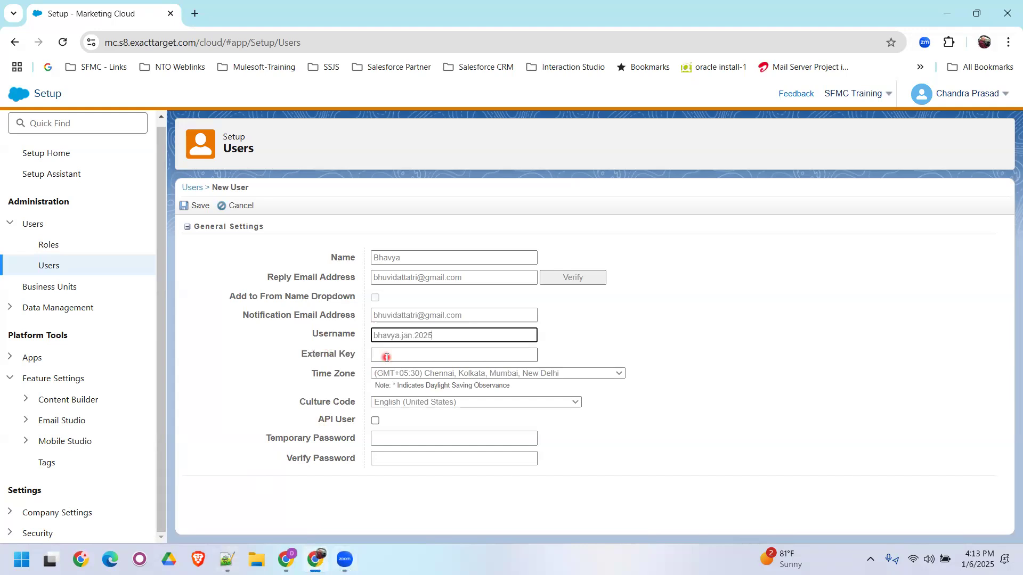
pyautogui.click(387, 355)
pyautogui.hotkey('ctrl', 'v')
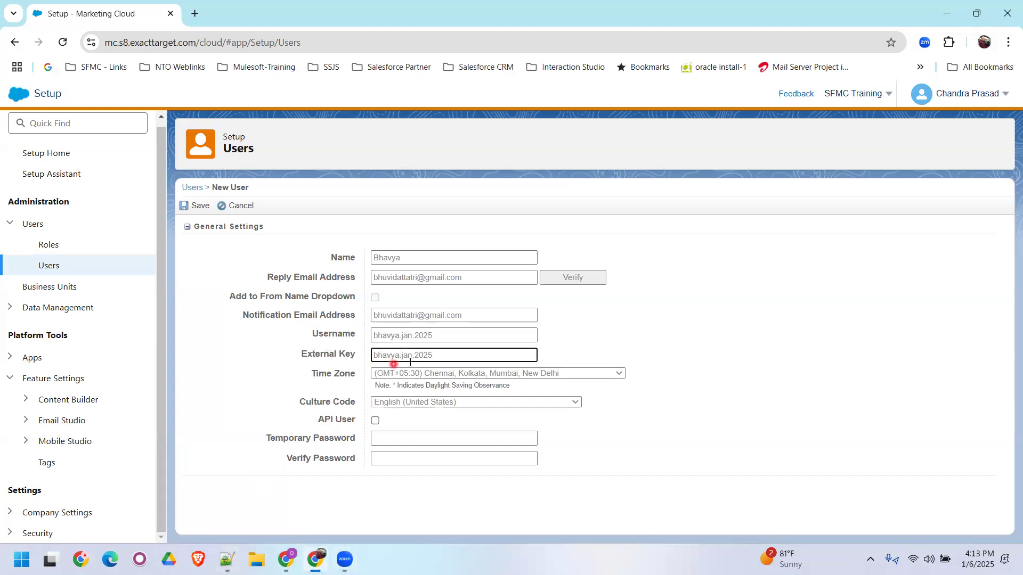
# - Enable API User, enter the temporary password and its verification, and save the new user
pyautogui.click(375, 422)
pyautogui.click(390, 472)
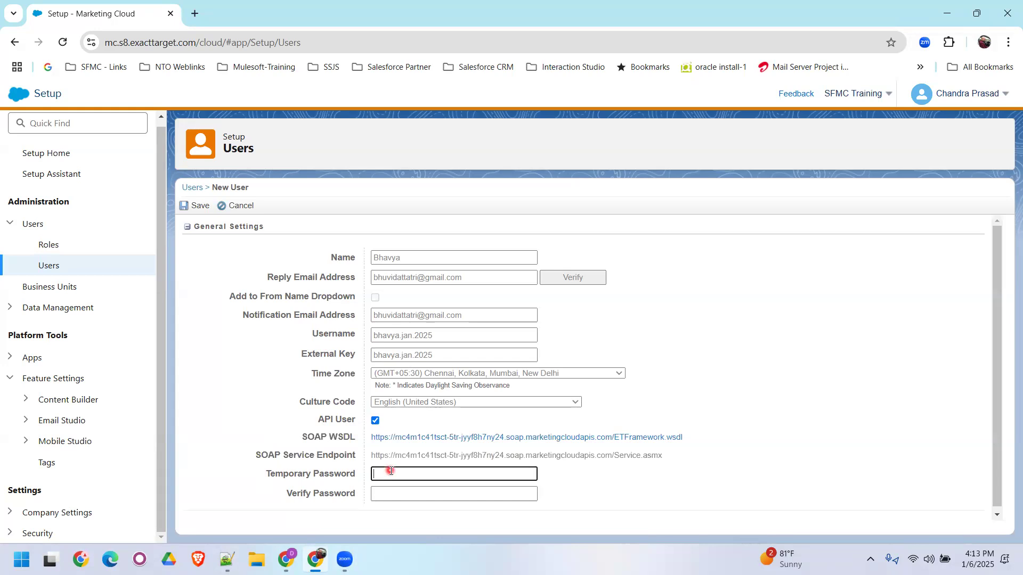
pyautogui.write('********')
pyautogui.press('Tab')
pyautogui.write('******')
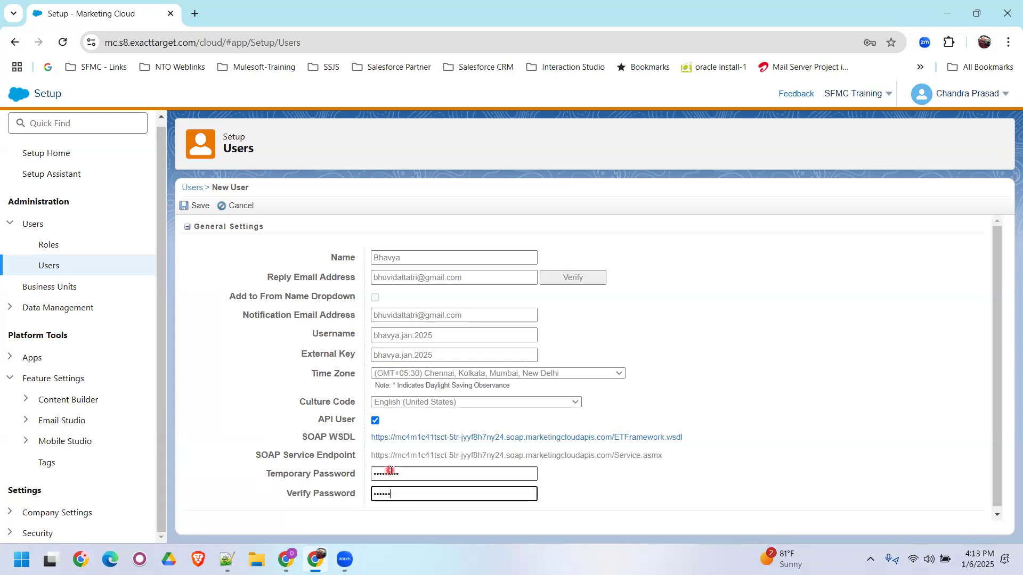
pyautogui.write('**')
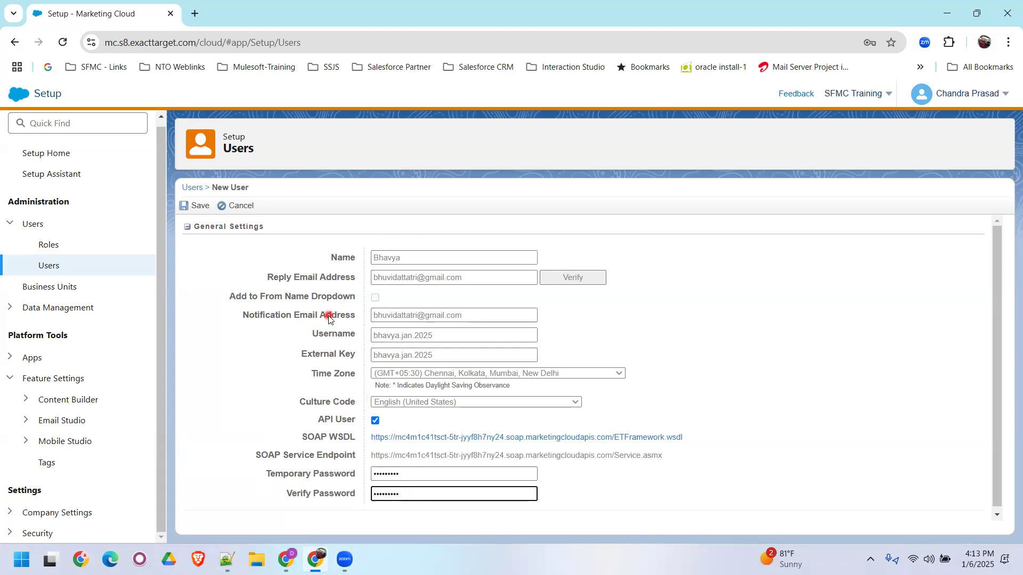
pyautogui.click(197, 208)
pyautogui.click(290, 250)
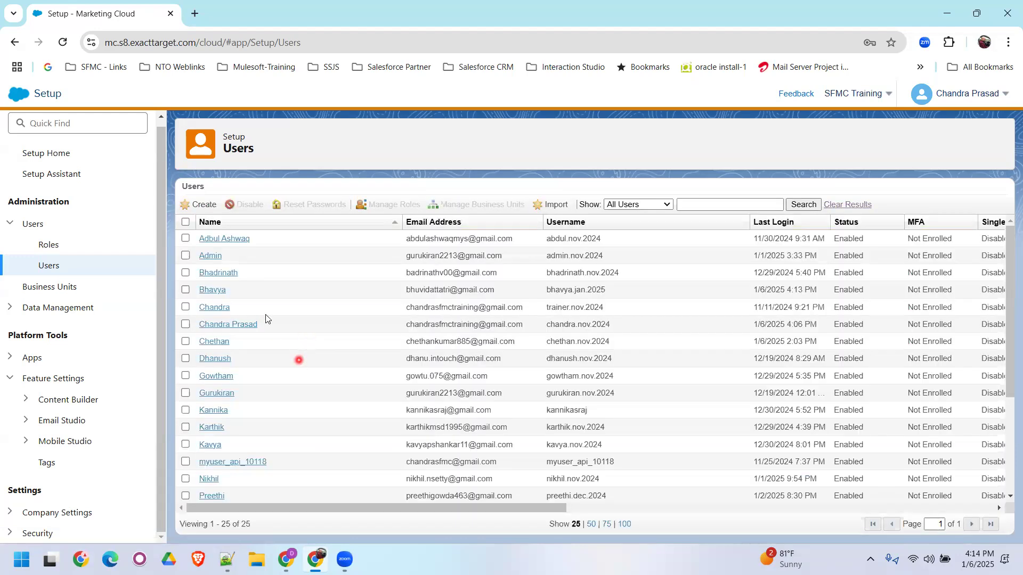
# - Assign the Administrator, Marketing Cloud Administrator and Deny Setup roles to the second attendee's user and save them
pyautogui.click(185, 290)
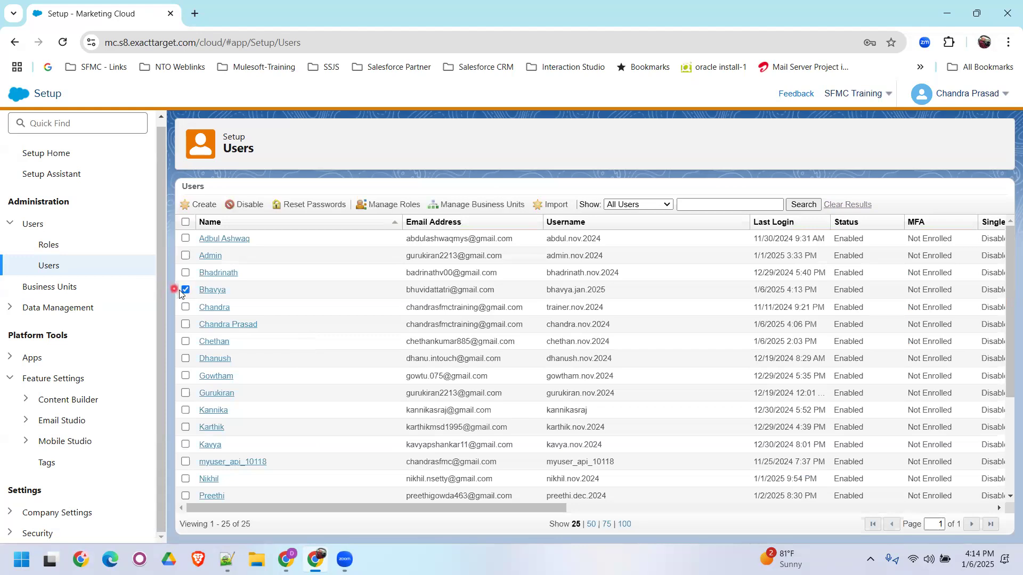
pyautogui.click(464, 207)
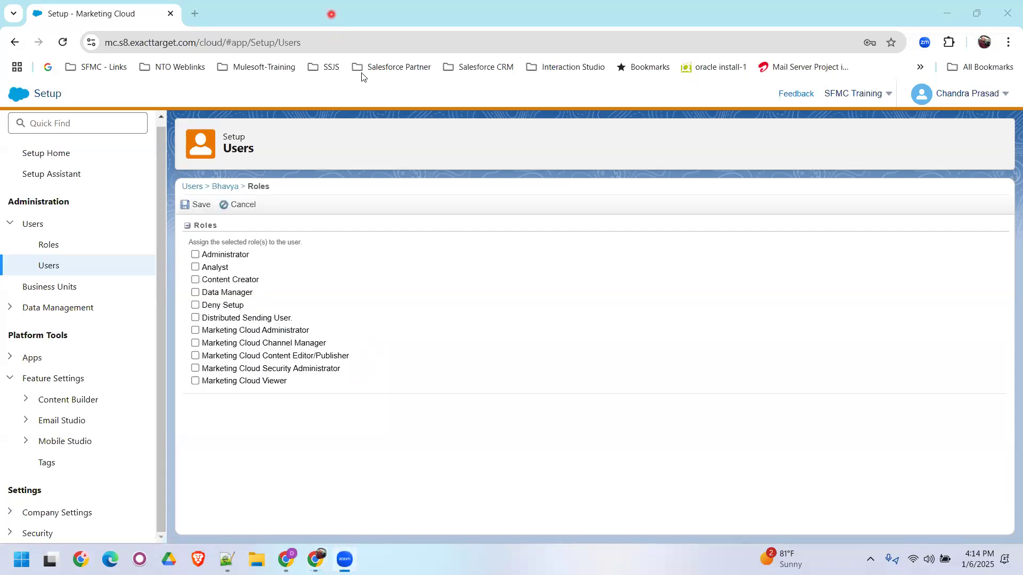
pyautogui.click(196, 255)
pyautogui.click(196, 331)
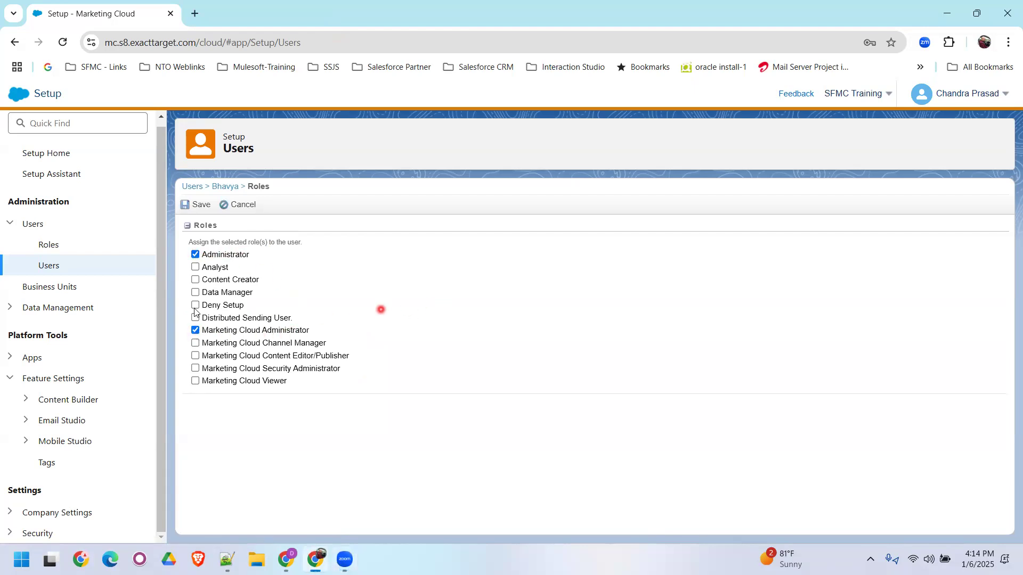
pyautogui.click(971, 94)
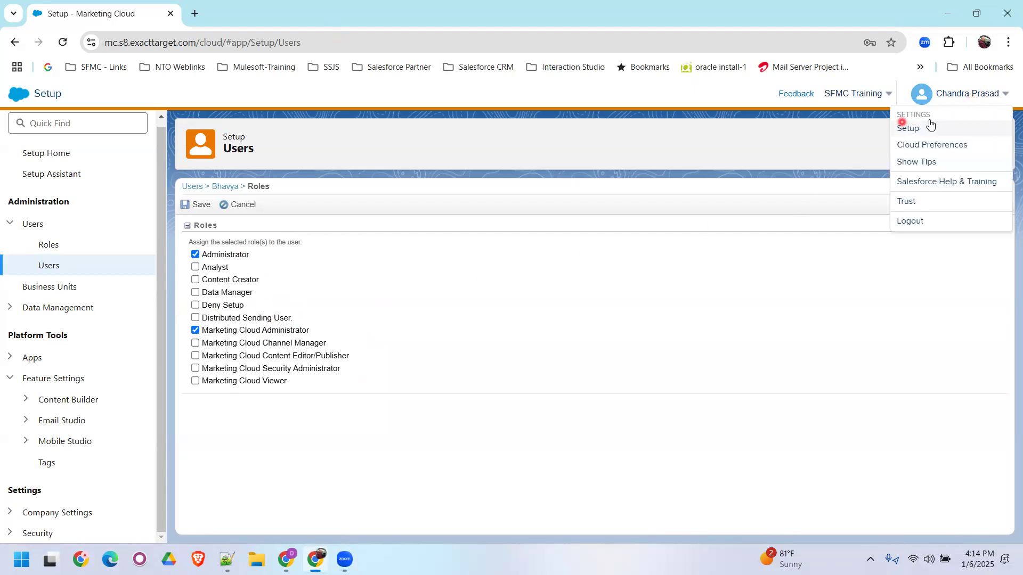
pyautogui.click(196, 306)
pyautogui.click(202, 209)
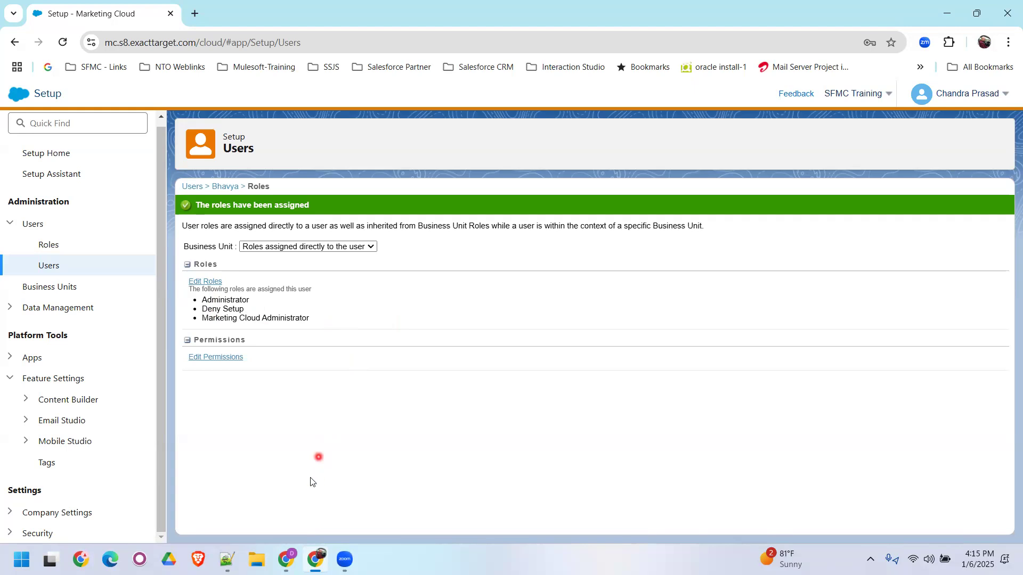
# - Switch to the Chrome window with Zoom, close the registrants dialog, and close the Calendar and Zoom tabs to return to Gmail
pyautogui.moveTo(286, 559)
pyautogui.click(282, 495)
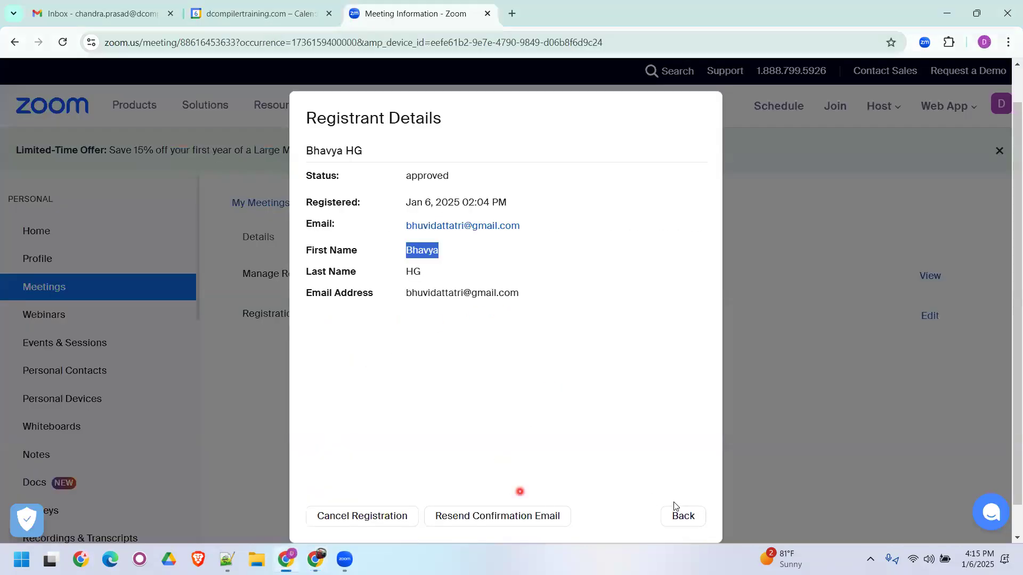
pyautogui.click(682, 514)
pyautogui.click(690, 525)
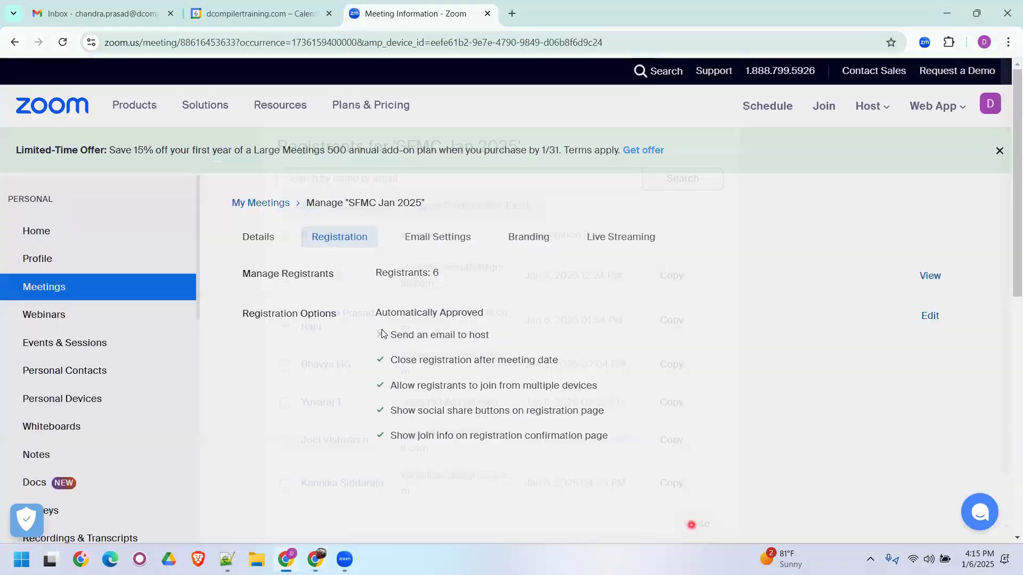
pyautogui.click(223, 15)
pyautogui.hotkey('ctrl', 'w')
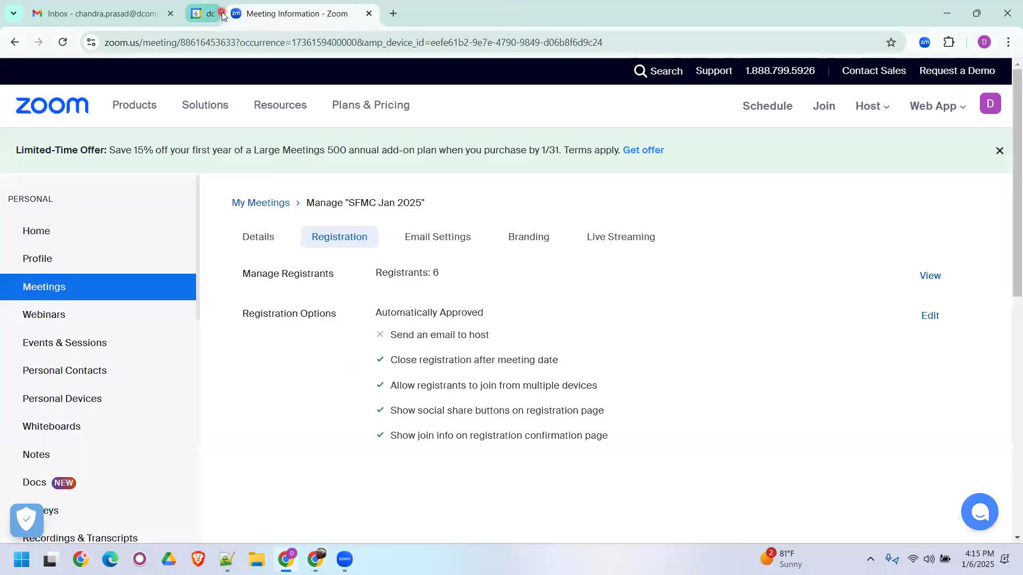
pyautogui.hotkey('ctrl', 'w')
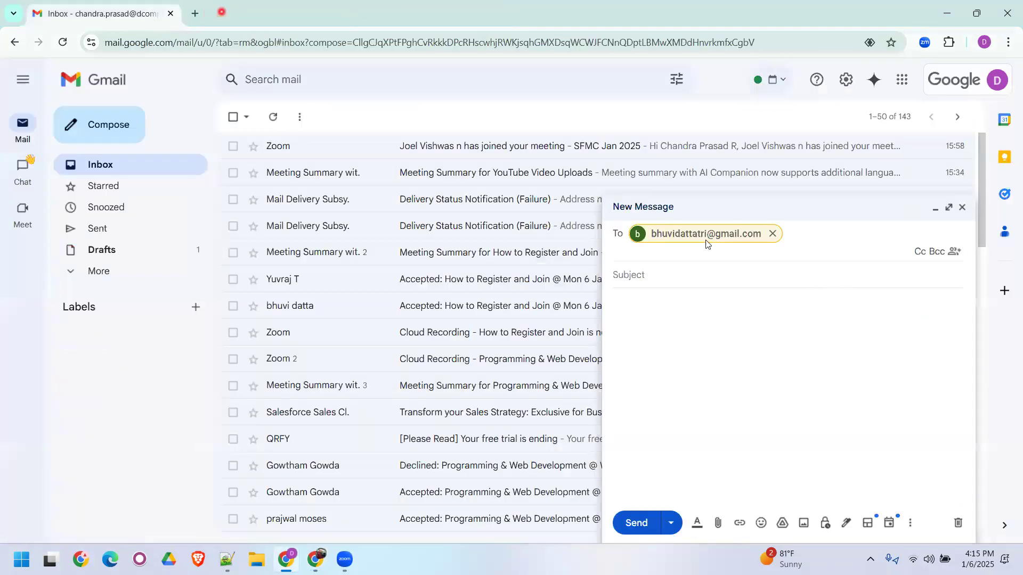
# - Enter "SFMC Login Details | Jan 2025" as the subject of the e-mail to the second attendee
pyautogui.click(660, 274)
pyautogui.write('SF')
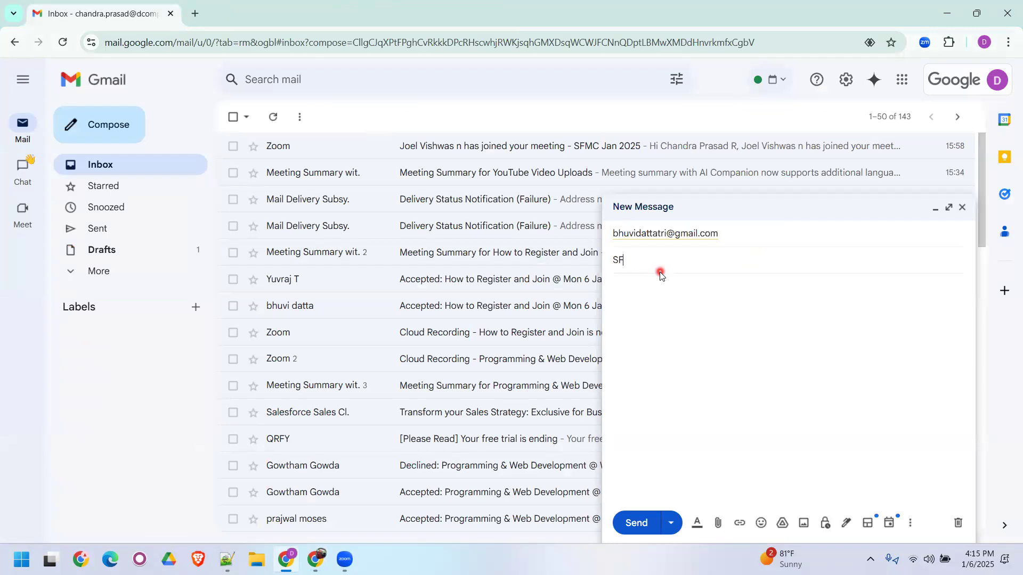
pyautogui.write('MC Login Details | Jan 2025')
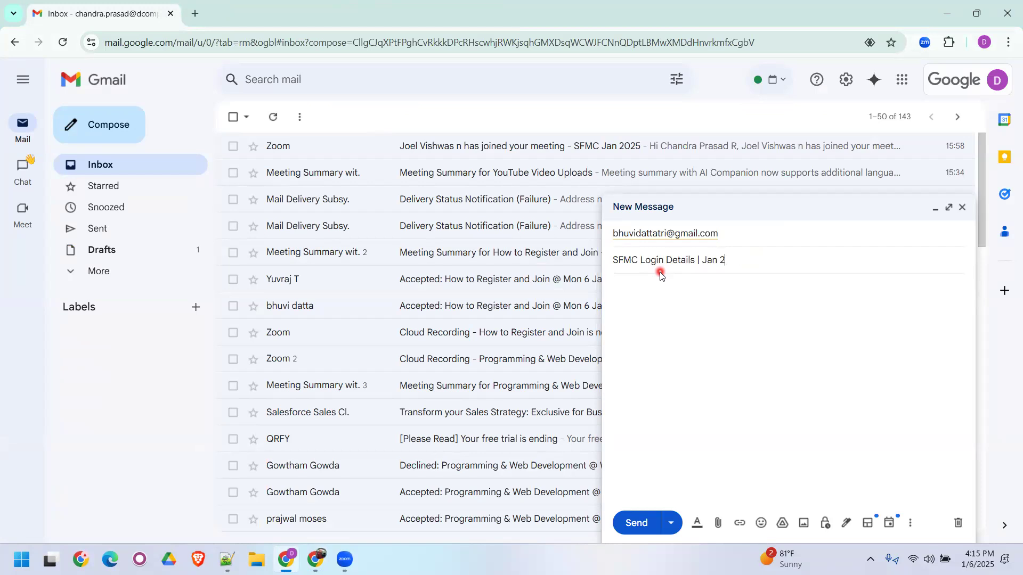
# - Copy the "Login URL : mc.exacttarget.com" line from the Notepad++ notes into the body of the Gmail message
pyautogui.click(656, 293)
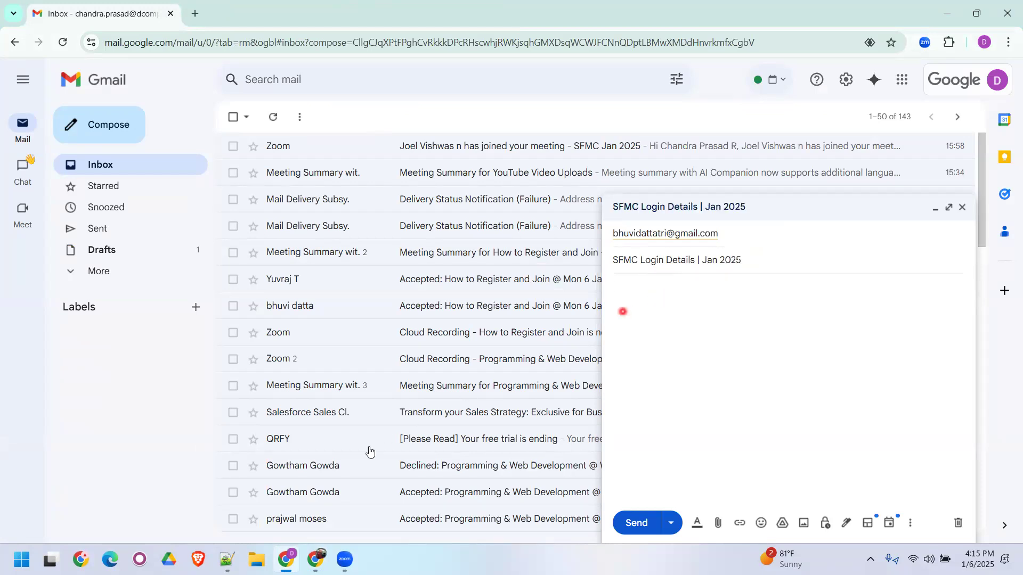
pyautogui.click(239, 560)
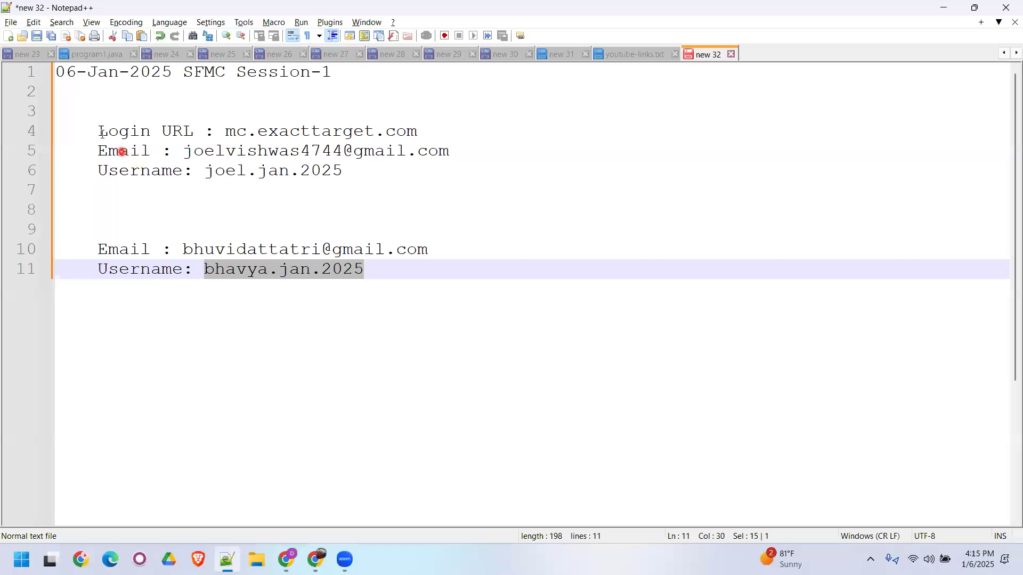
pyautogui.moveTo(99, 133); pyautogui.dragTo(113, 134)
pyautogui.moveTo(300, 135); pyautogui.dragTo(420, 131)
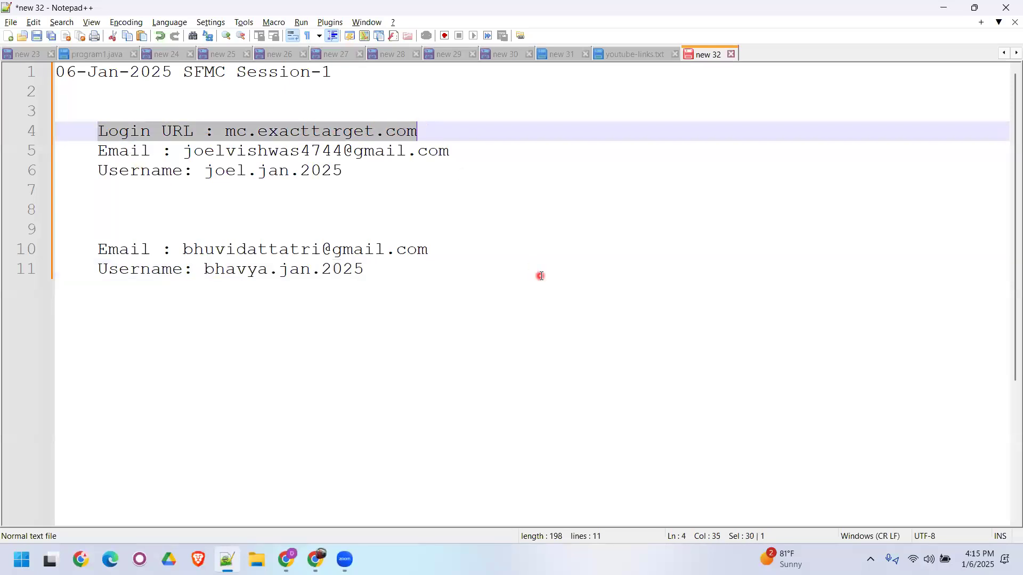
pyautogui.hotkey('ctrl', 'c')
pyautogui.hotkey('alt', 'Tab')
pyautogui.hotkey('ctrl', 'v')
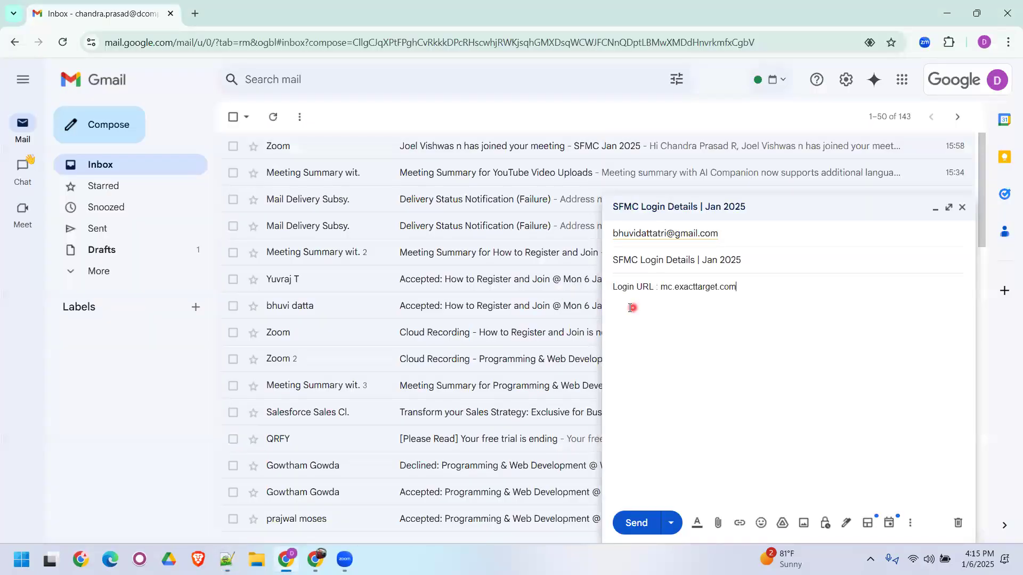
# - Copy the second attendee's username line from the Notepad++ notes into the Gmail message body and add a "PWD:" label on a new line
pyautogui.hotkey('alt', 'Tab')
pyautogui.moveTo(98, 269); pyautogui.dragTo(367, 269)
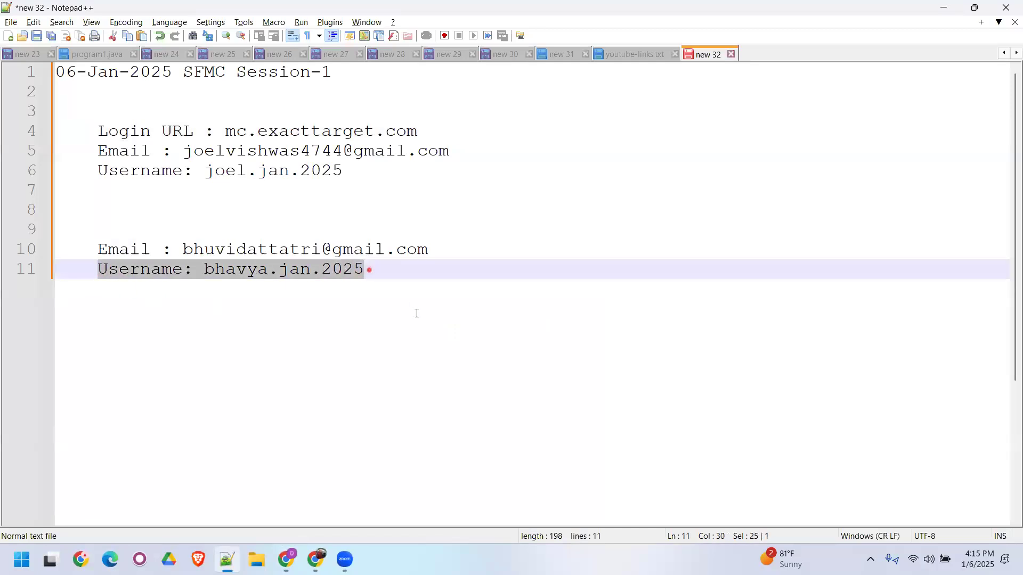
pyautogui.hotkey('ctrl', 'c')
pyautogui.hotkey('alt', 'Tab')
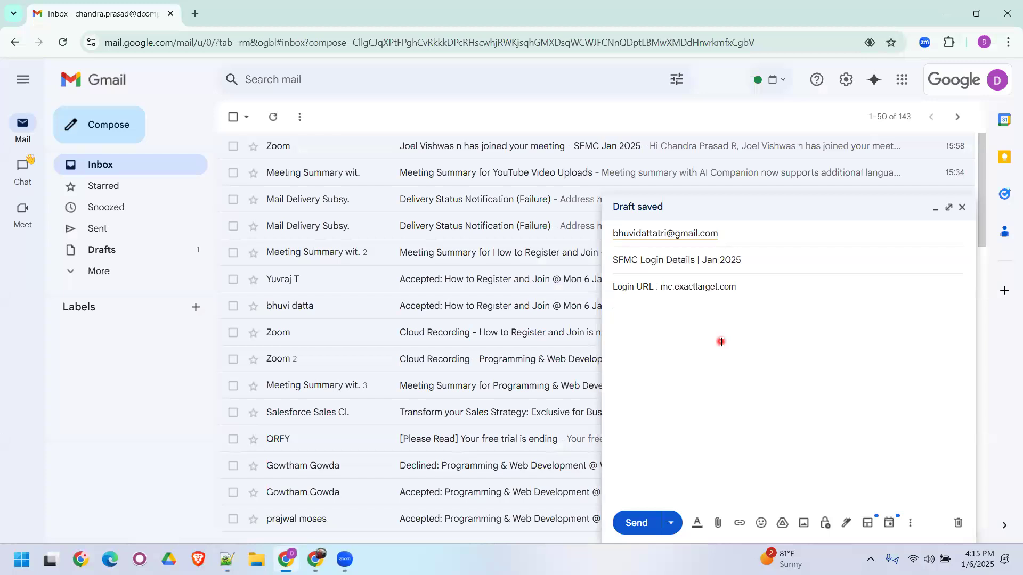
pyautogui.hotkey('ctrl', 'v')
pyautogui.press('Return')
pyautogui.write('PWD:')
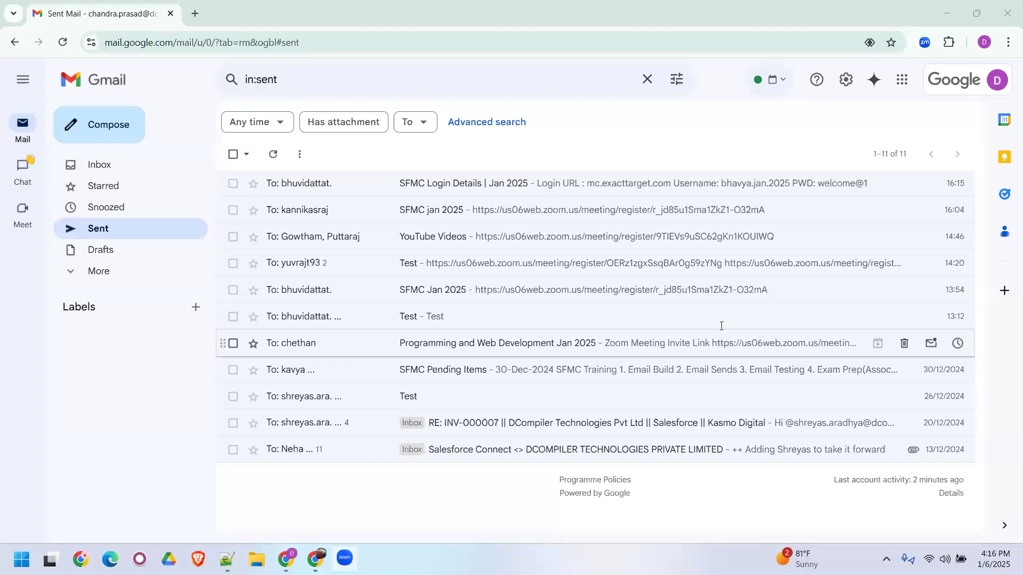
# - Start a new e-mail with the subject "SFMC Login Details | Jan 2025"
pyautogui.press('c')
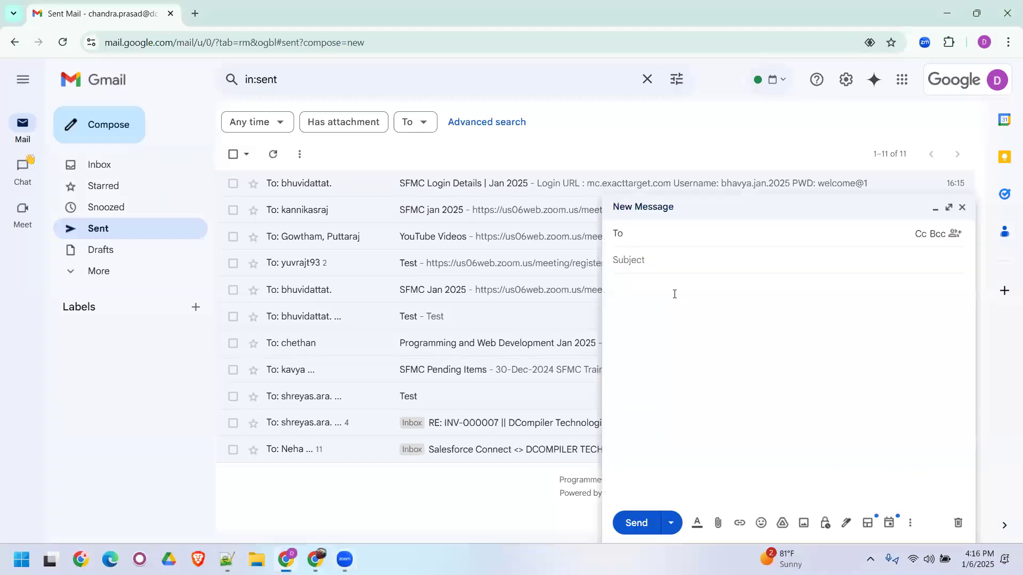
pyautogui.click(648, 262)
pyautogui.write('SFMC Login Details | Jan 2025')
# - Paste the first attendee's login details into the body with a "PWD :" label, and copy their e-mail address from it into the recipients
pyautogui.click(646, 301)
pyautogui.hotkey('ctrl', 'v')
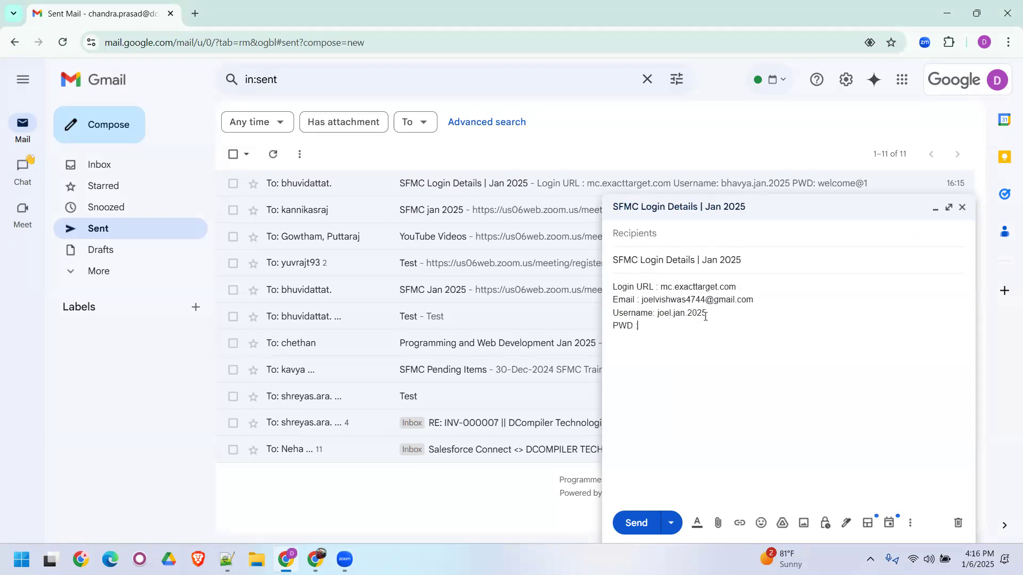
pyautogui.keyDown('shift'); pyautogui.click(751, 301); pyautogui.keyUp('shift')
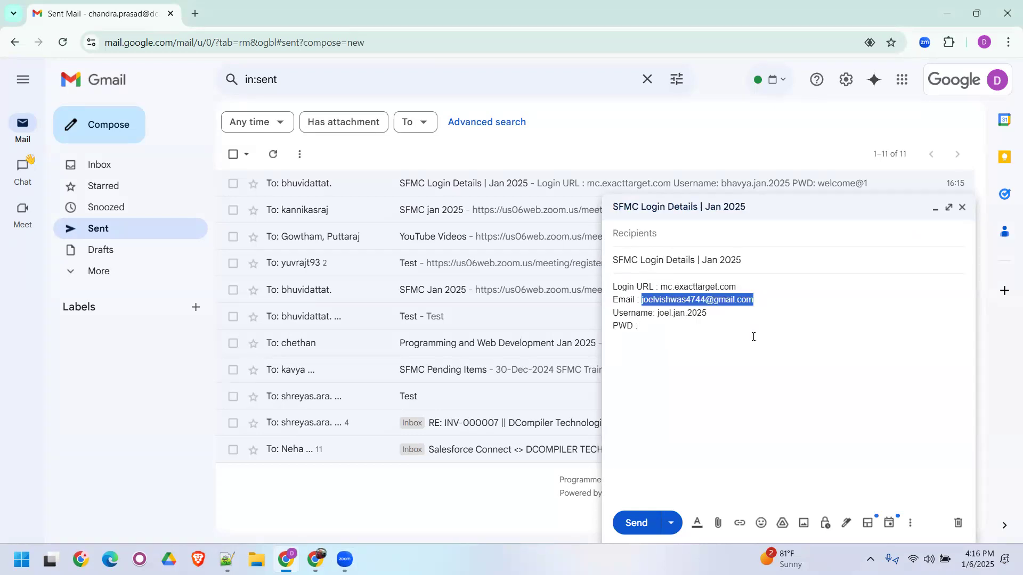
pyautogui.click(665, 234)
pyautogui.hotkey('ctrl', 'v')
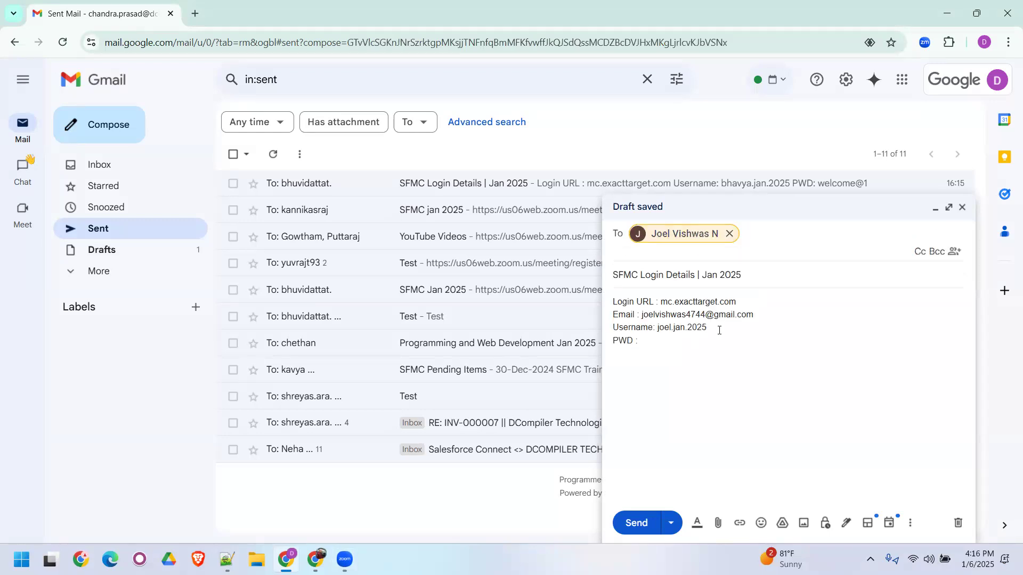
pyautogui.keyDown('shift'); pyautogui.click(608, 306); pyautogui.keyUp('shift')
pyautogui.press('BackSpace')
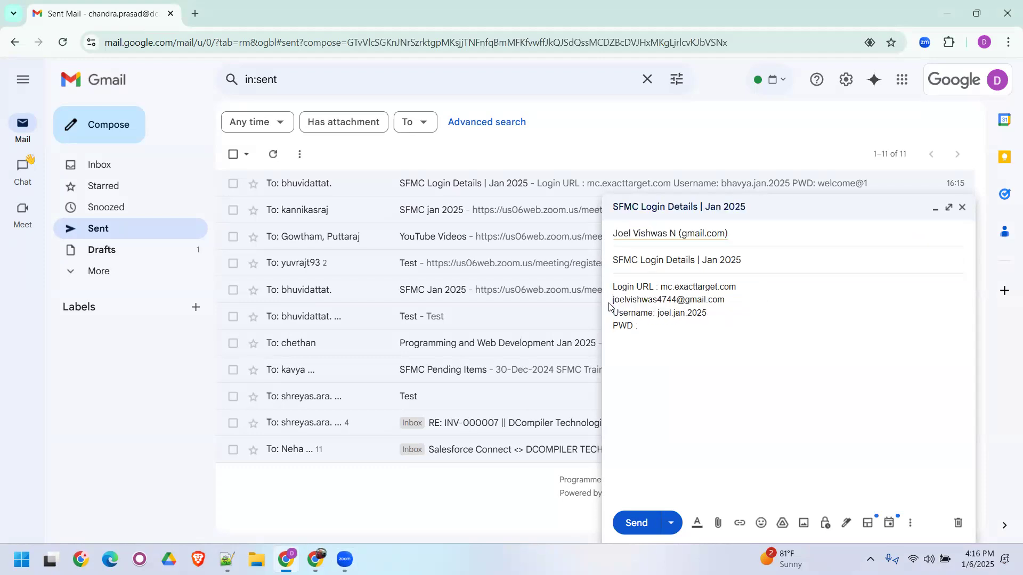
pyautogui.hotkey('ctrl', 'z')
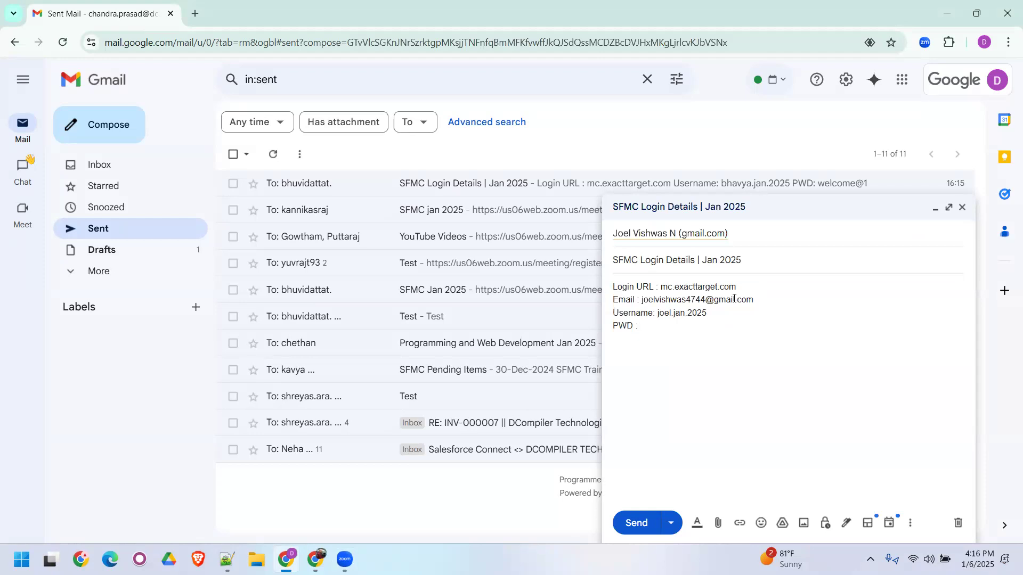
# - Remove the Email line from the message body and separate the login URL, username and PWD lines with blank lines
pyautogui.moveTo(759, 302); pyautogui.dragTo(606, 305)
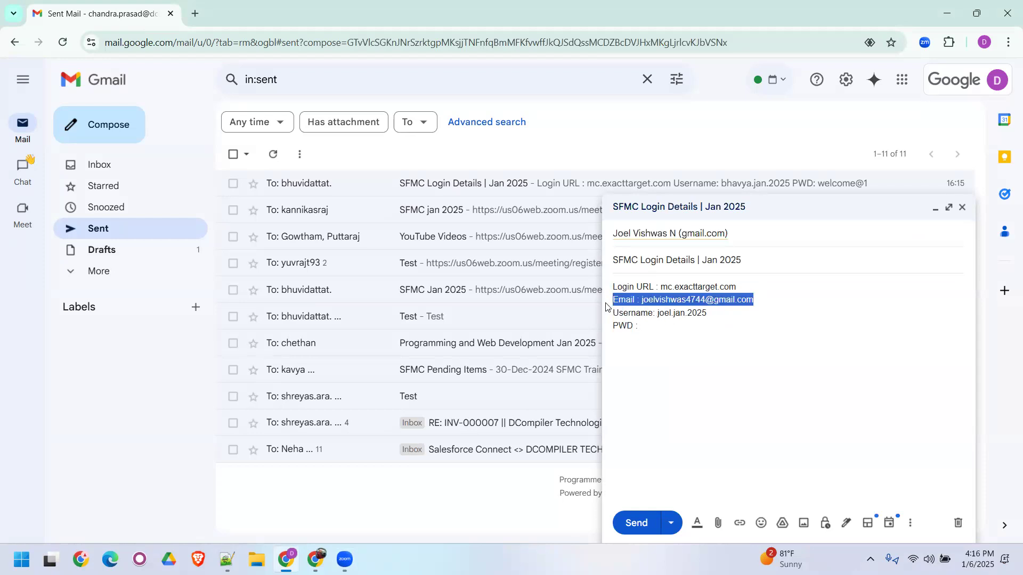
pyautogui.press('BackSpace')
pyautogui.press('Return')
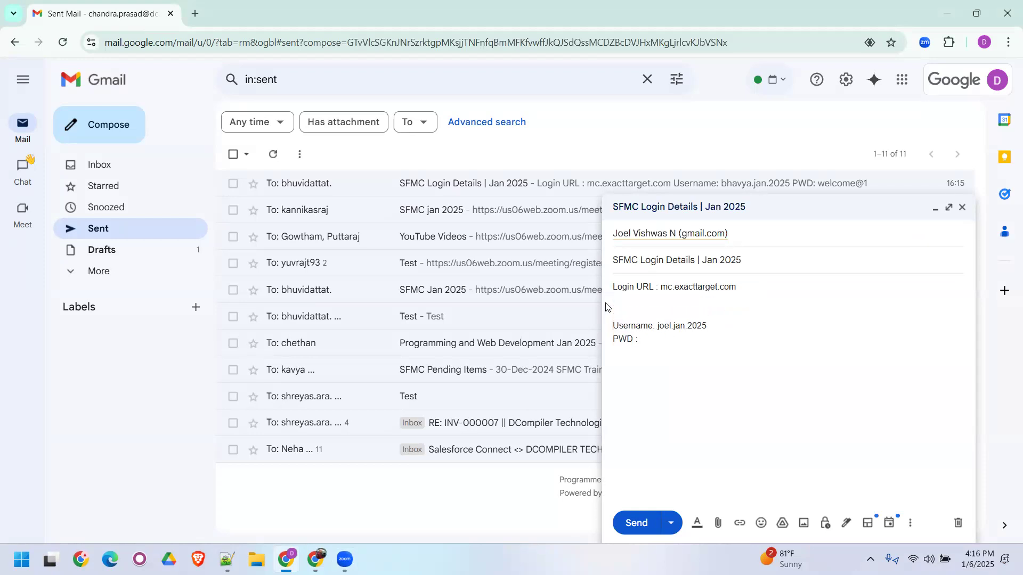
pyautogui.press('Return')
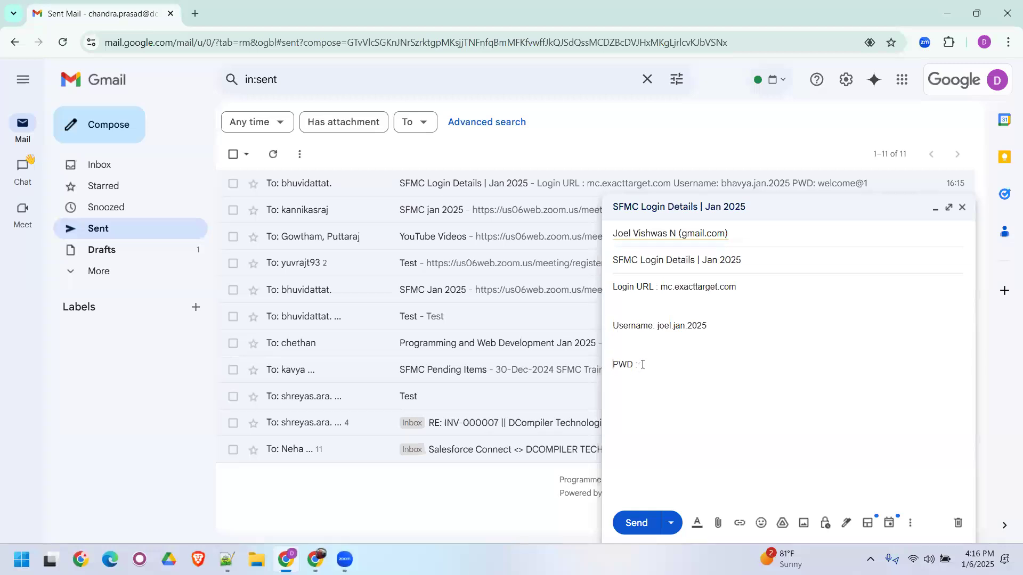